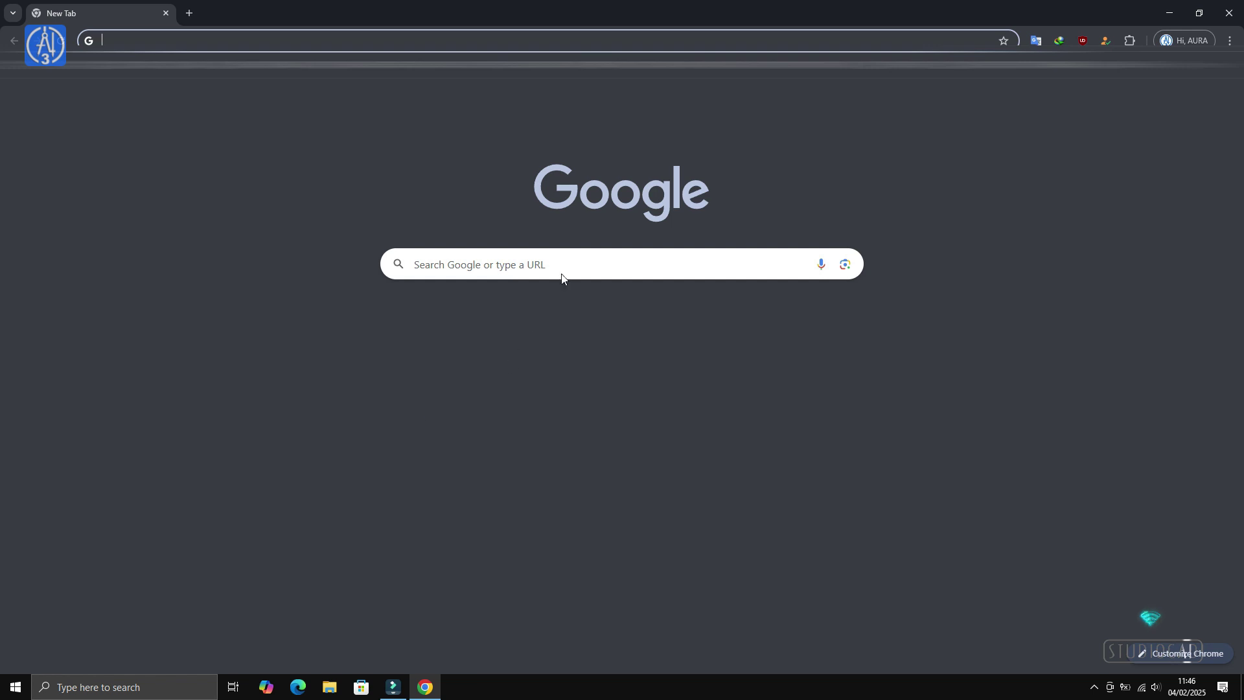
Run a Google search for maxon (typed as 'mzxon').
click(562, 261)
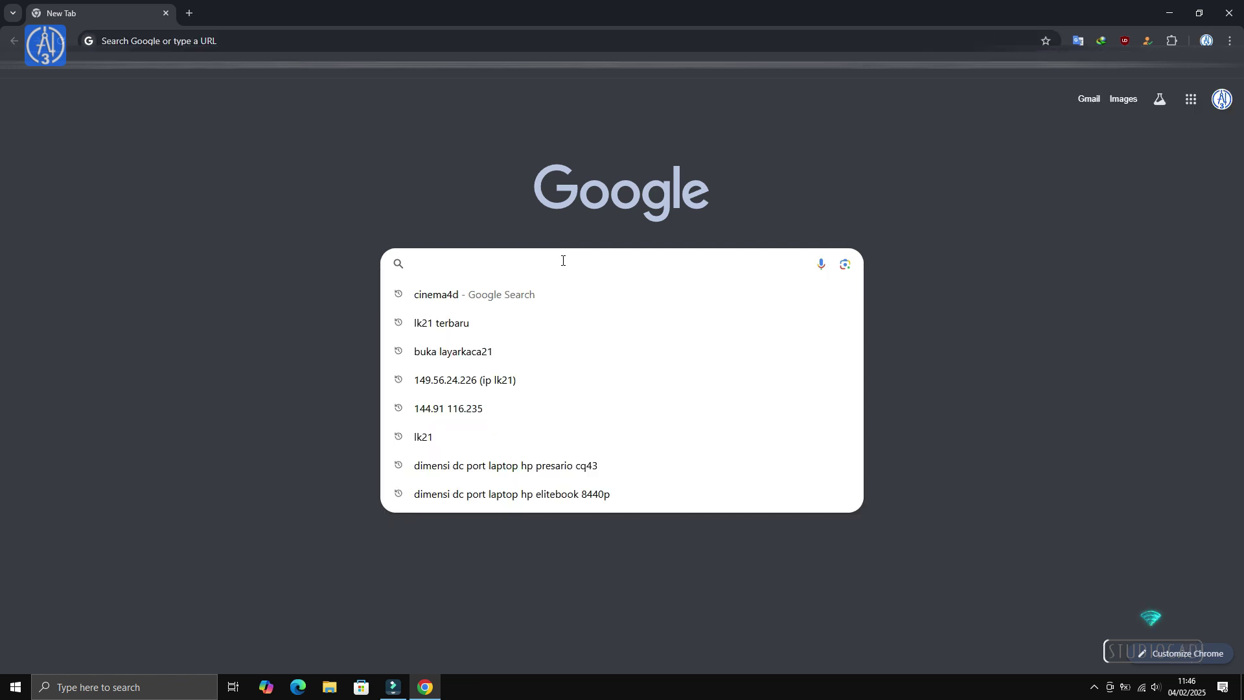
text(mz)
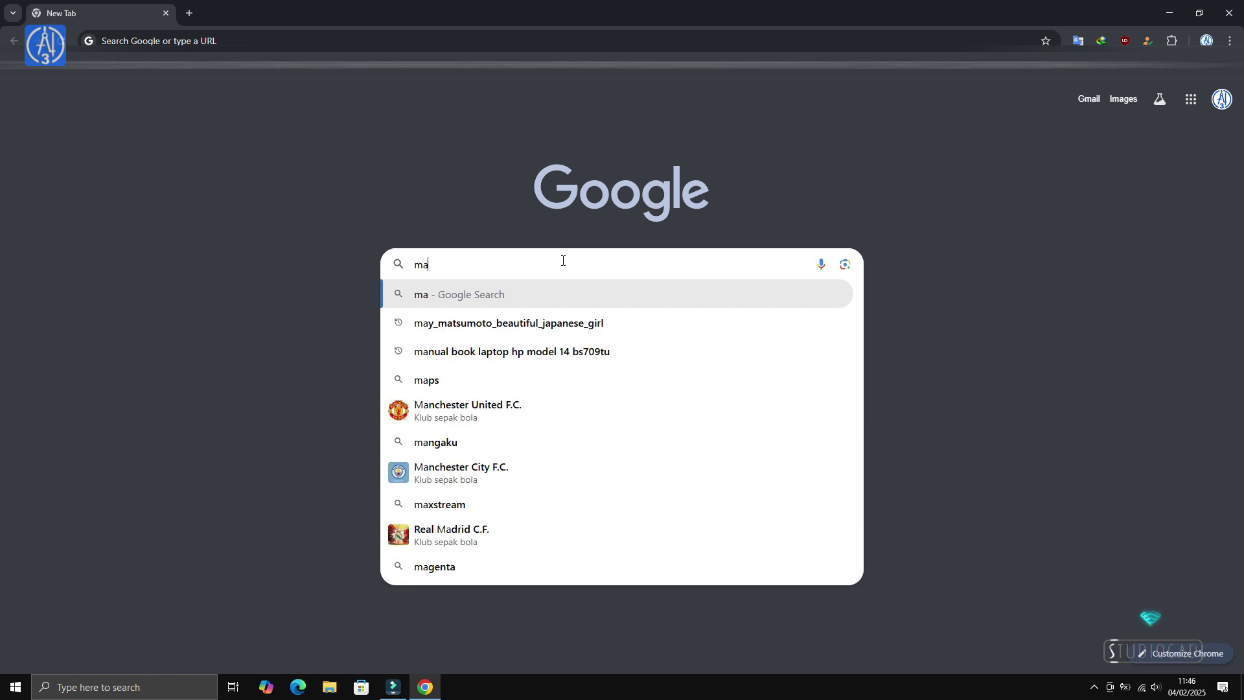
text(xon)
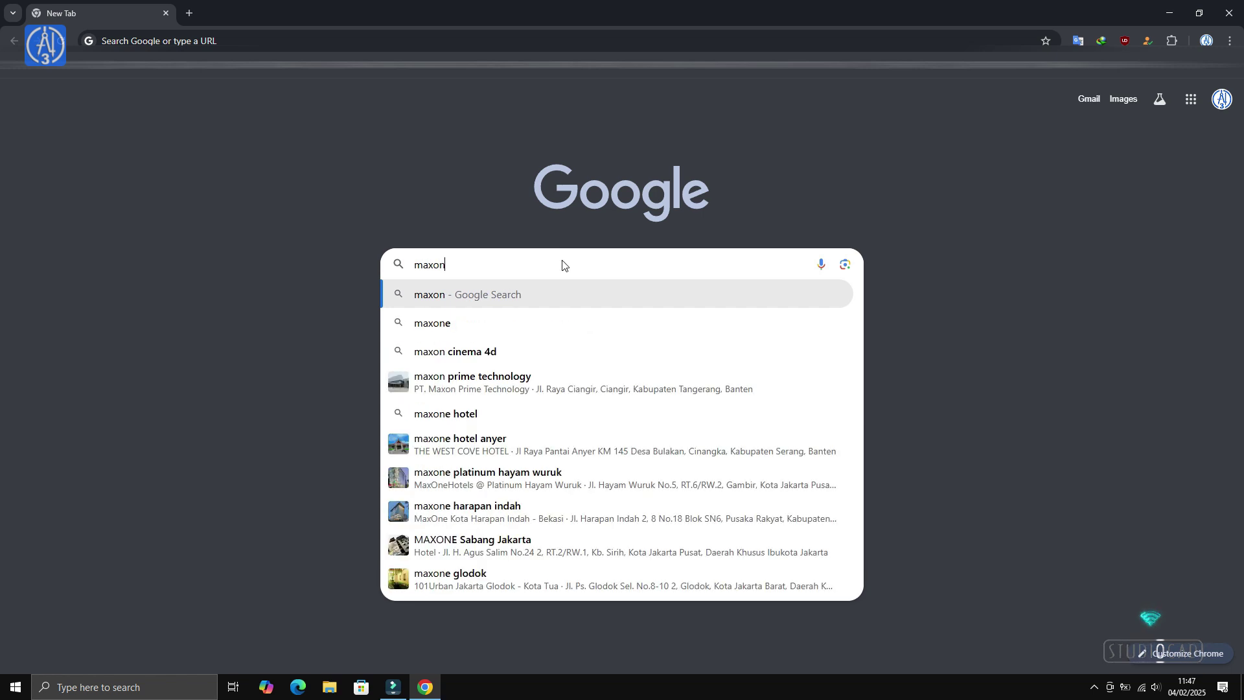
key(Return)
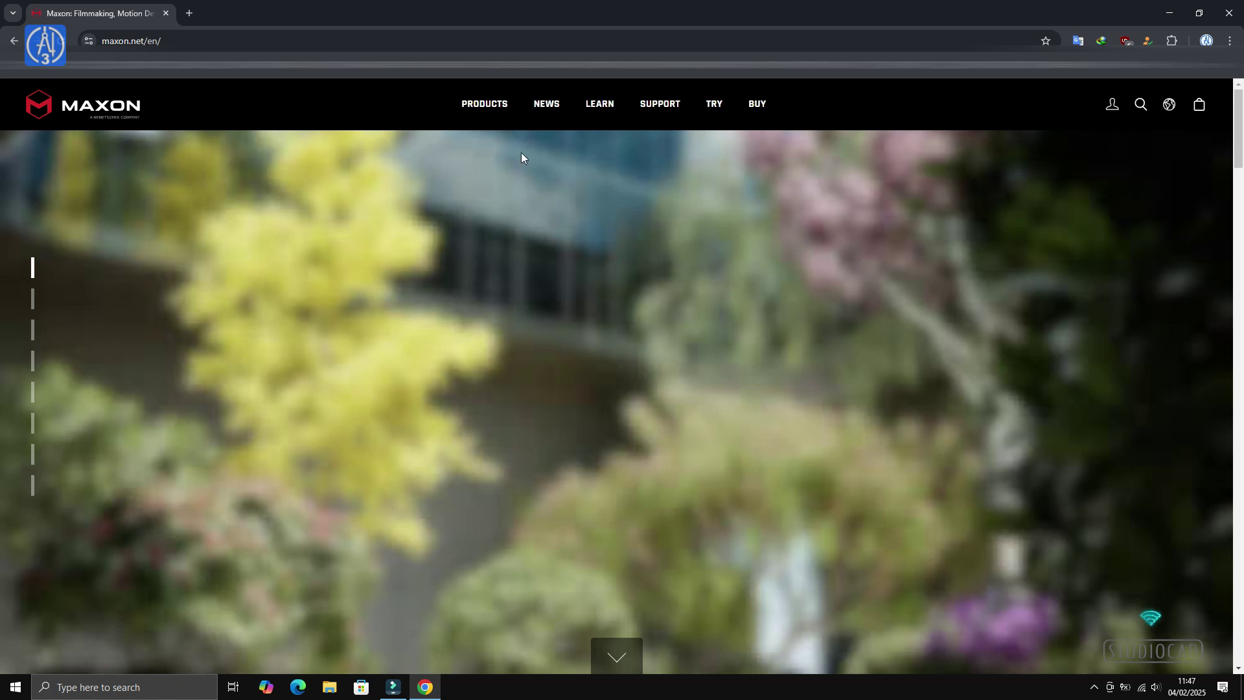
Go from Products > Cinema 4D through Start Free Trial to the Maxon App download sign-in.
click(493, 111)
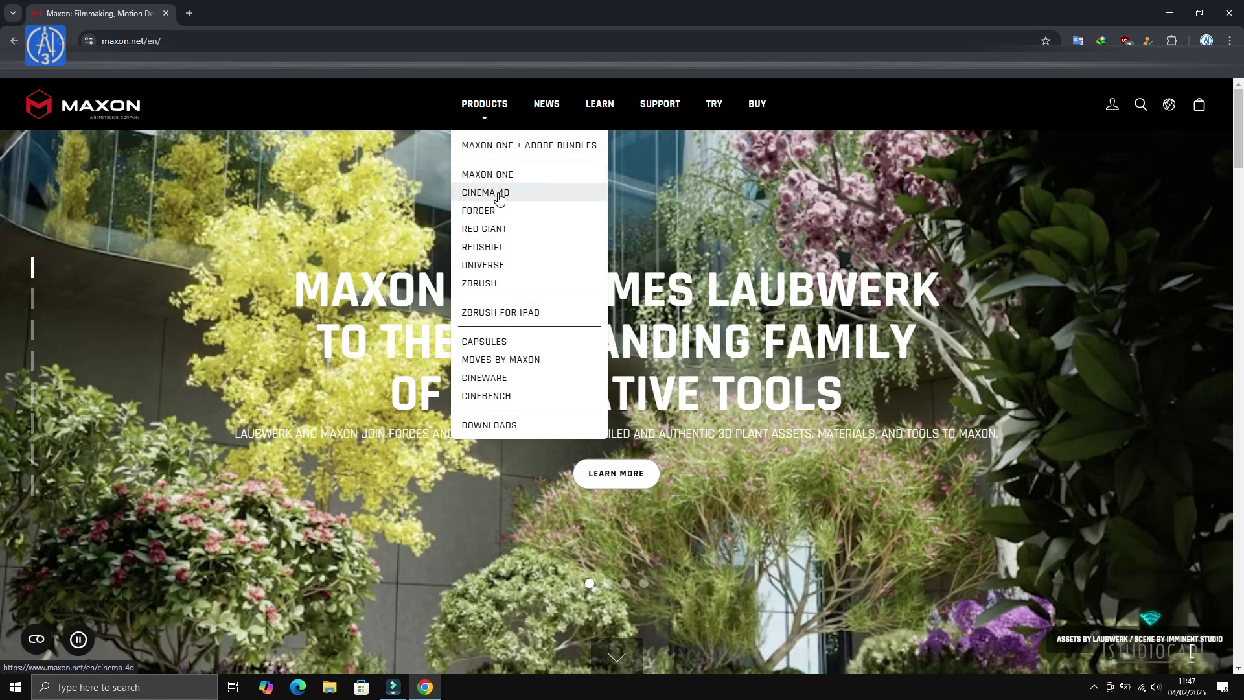
click(499, 194)
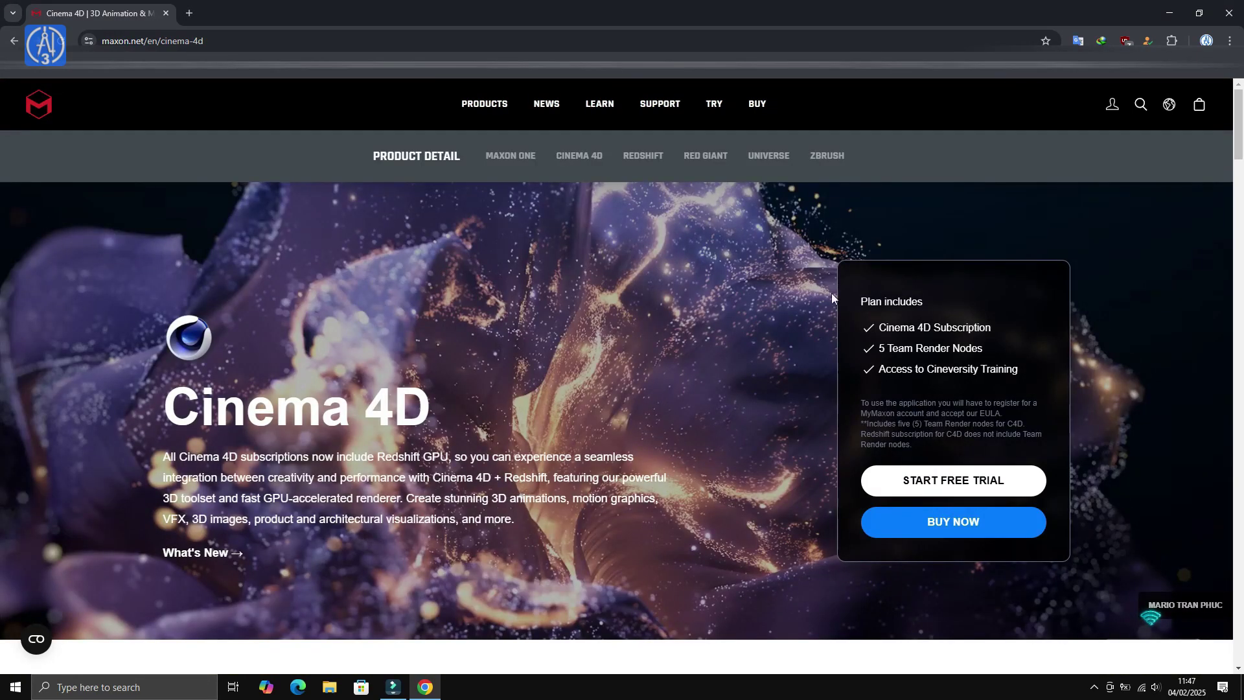
click(953, 481)
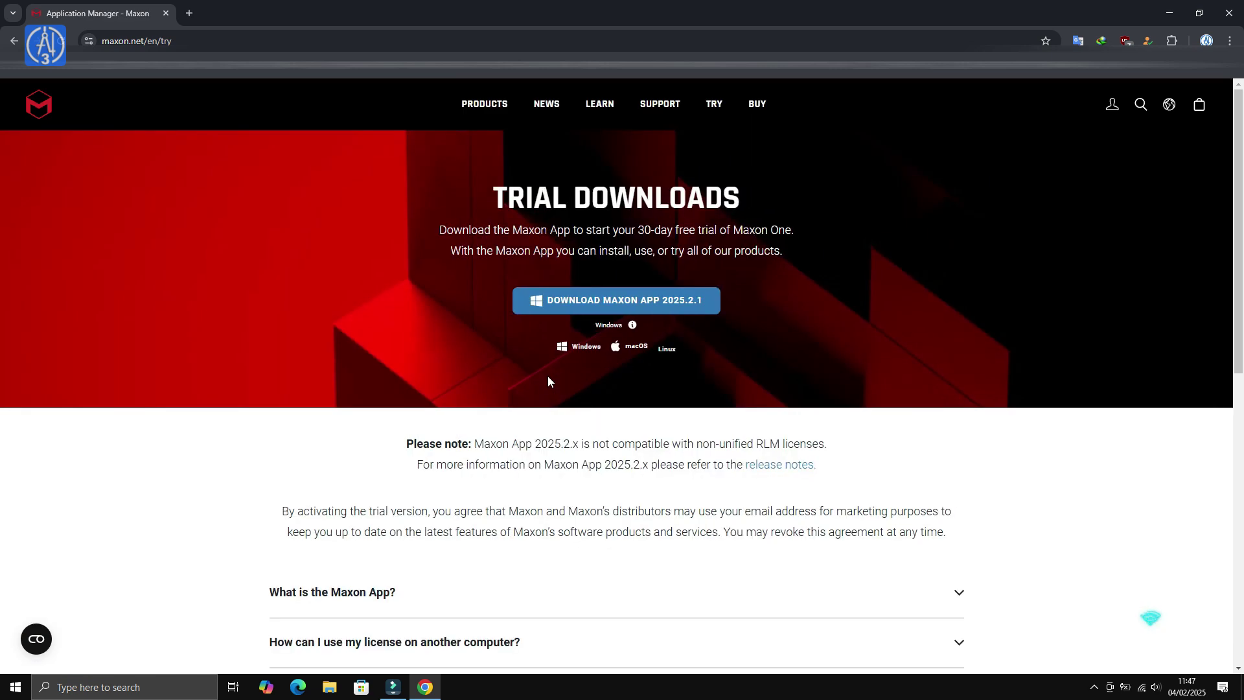
click(630, 306)
click(628, 405)
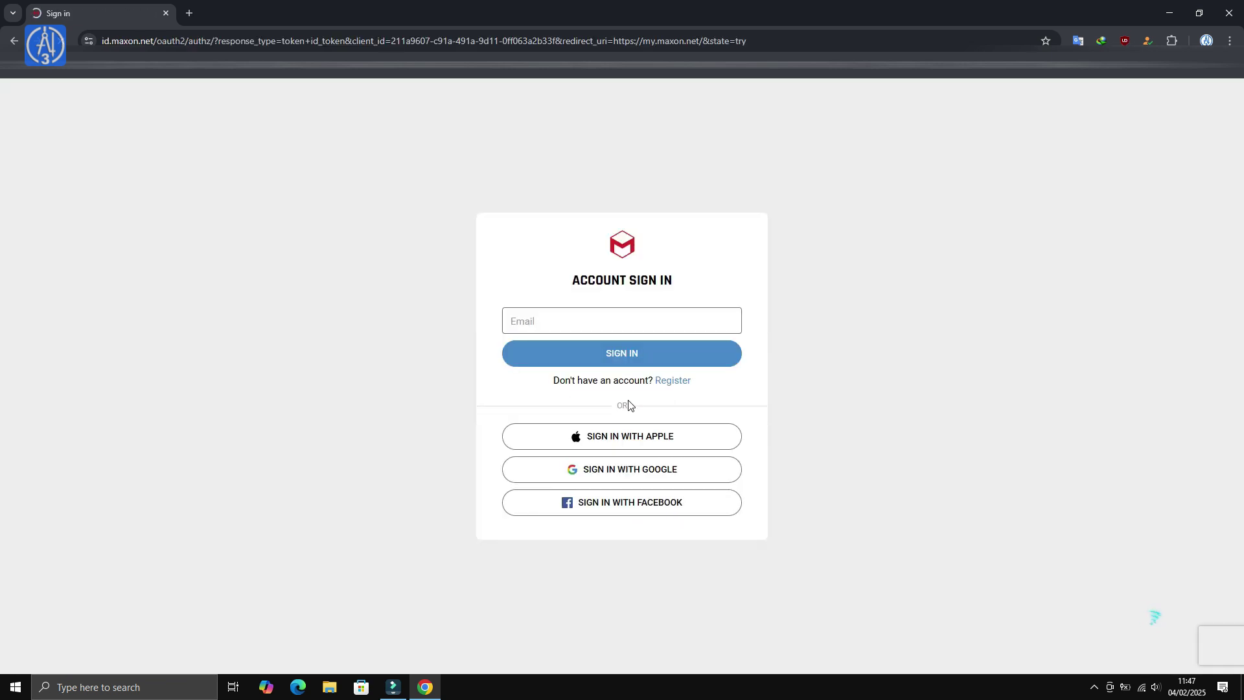
Sign in to maxon.net with a Google account and allow the login.
click(644, 468)
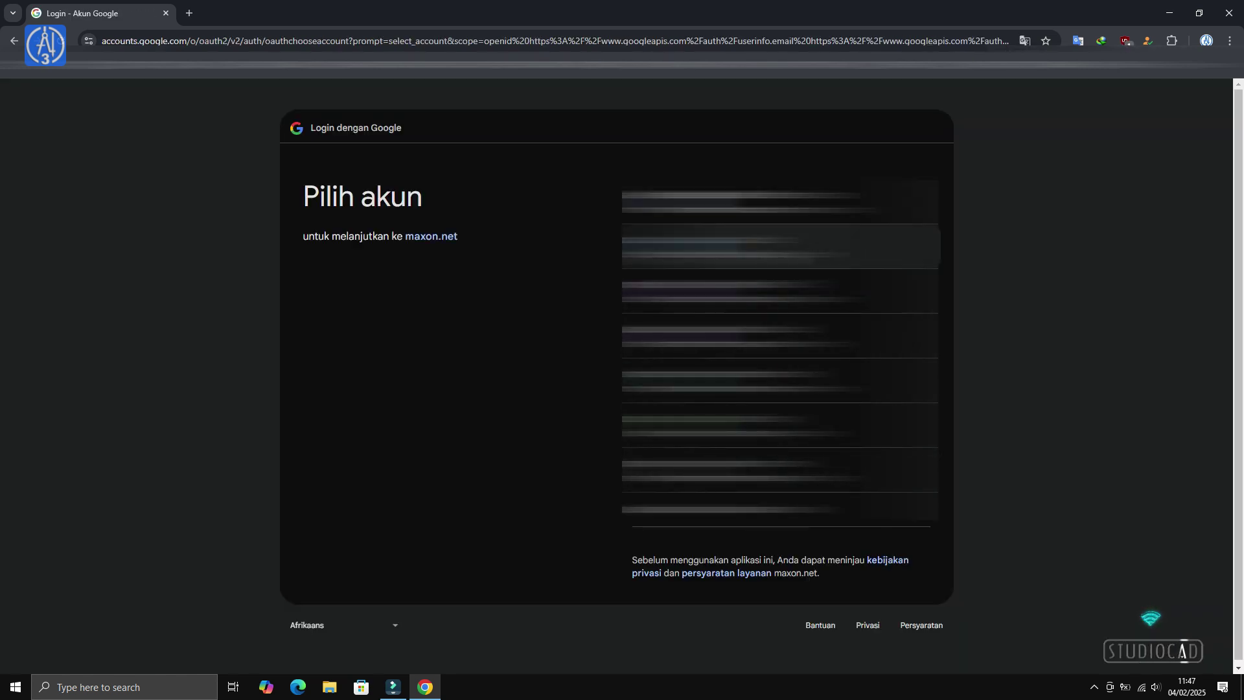
click(745, 248)
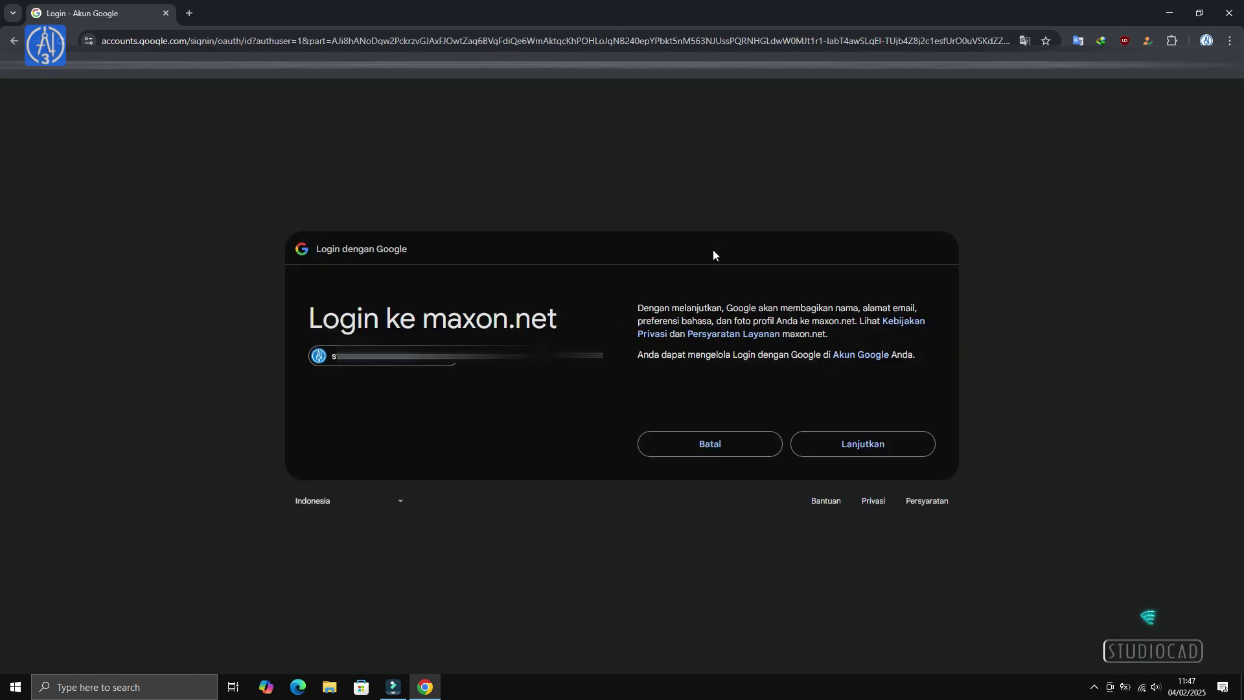
click(838, 445)
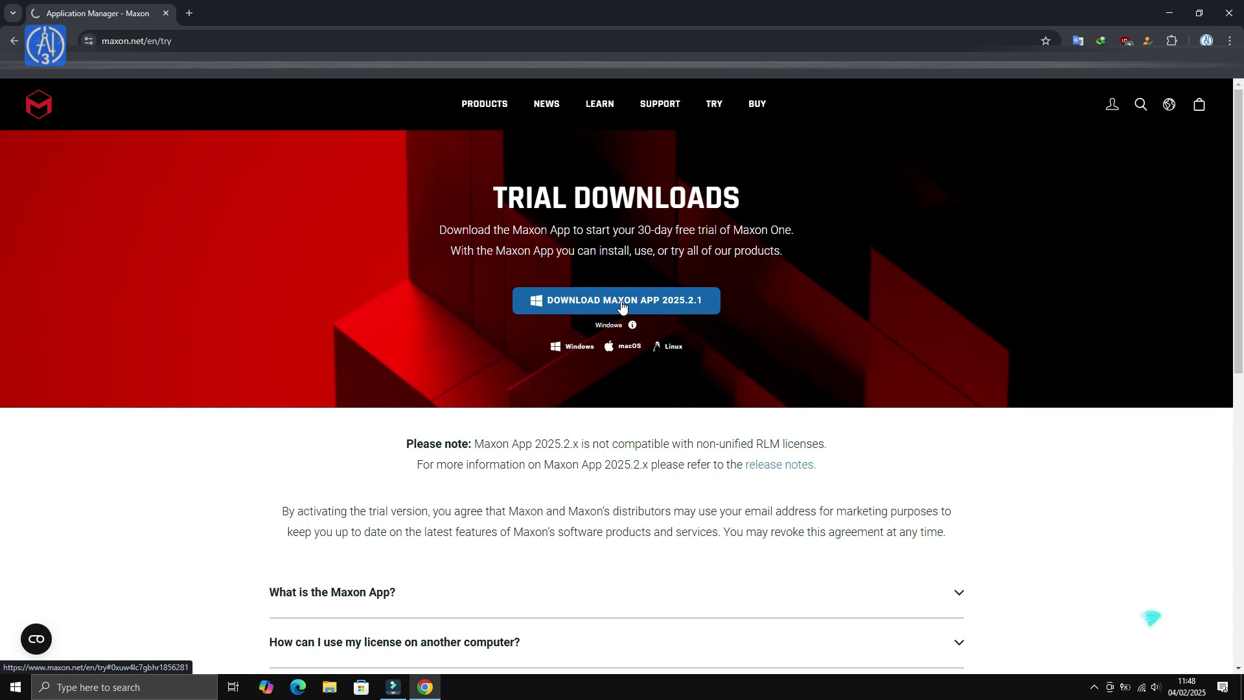
Download Maxon_App_2025.2.1_Win.exe with IDM, then delete completed entries and close IDM.
click(621, 306)
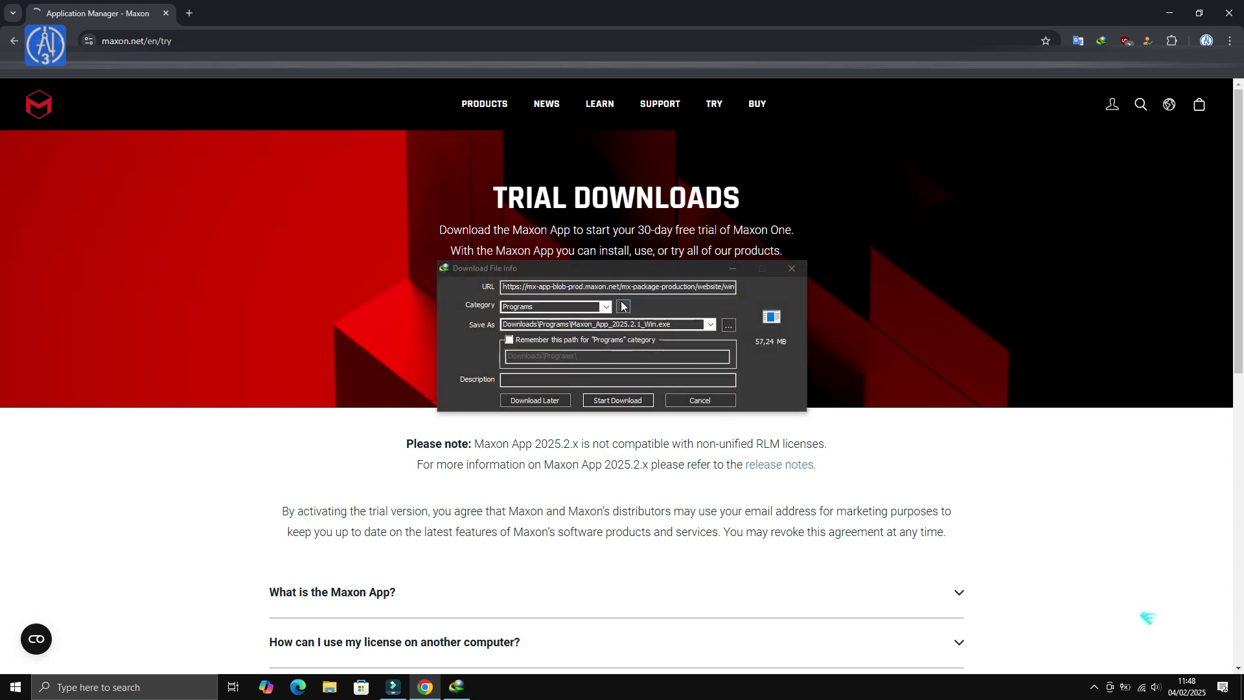
click(638, 400)
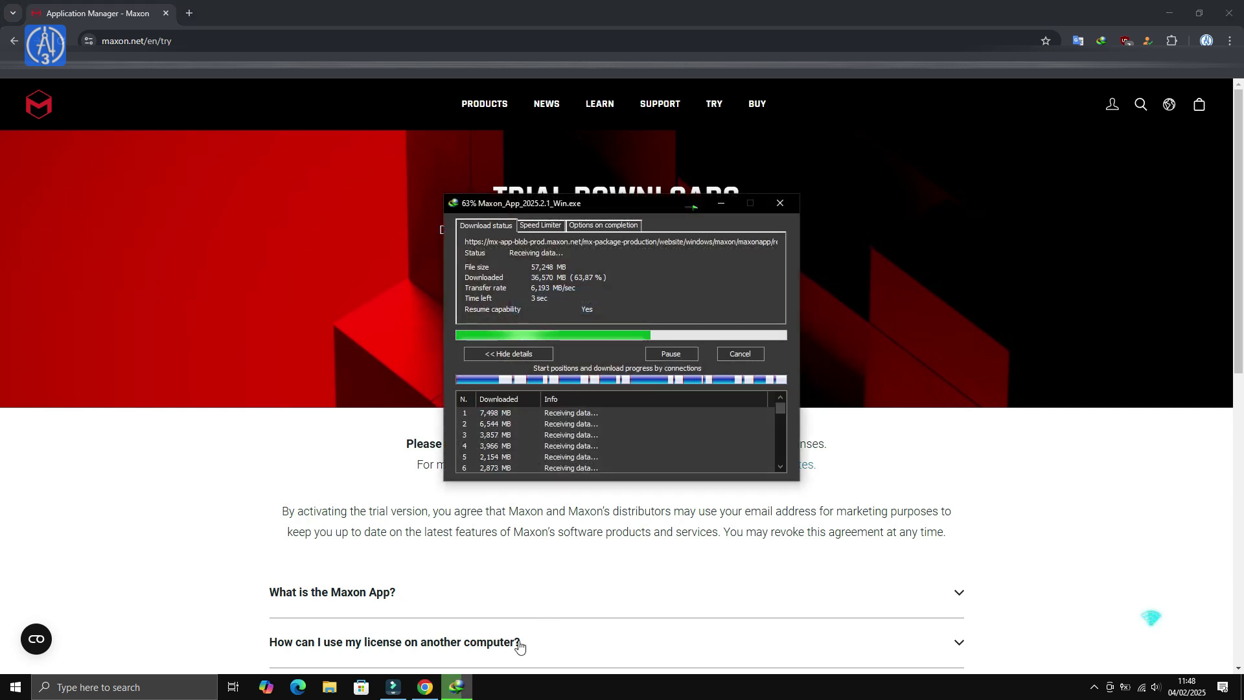
right_click(460, 697)
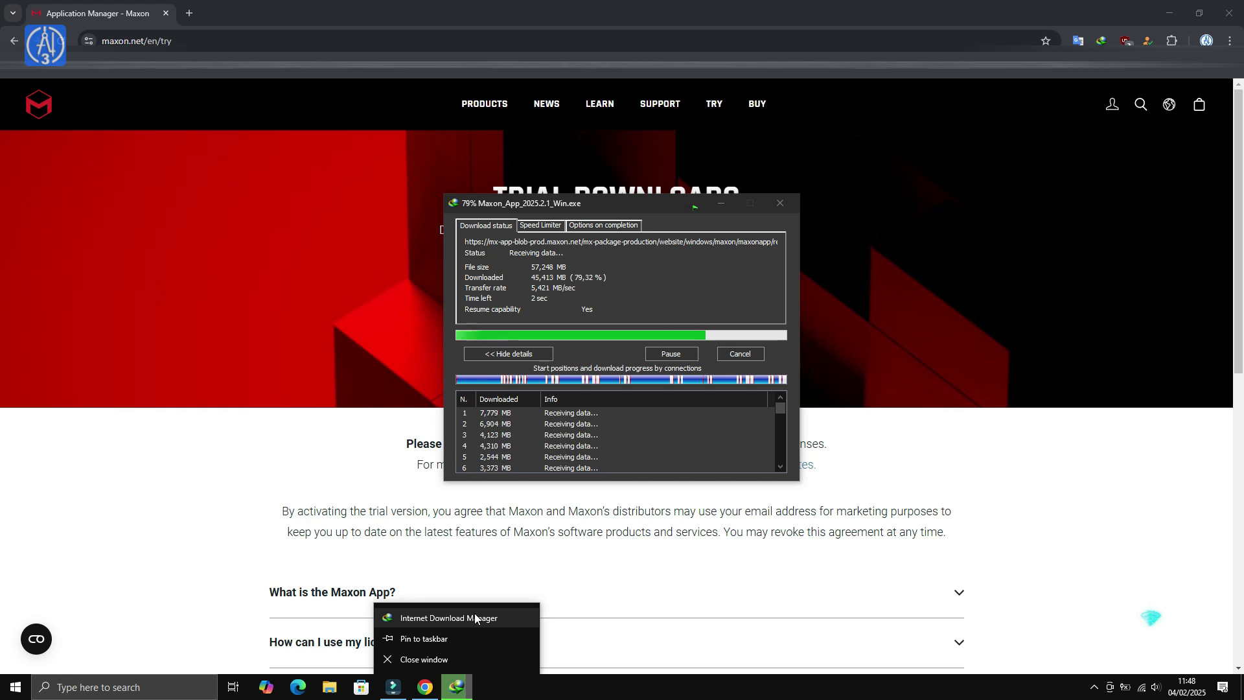
click(475, 618)
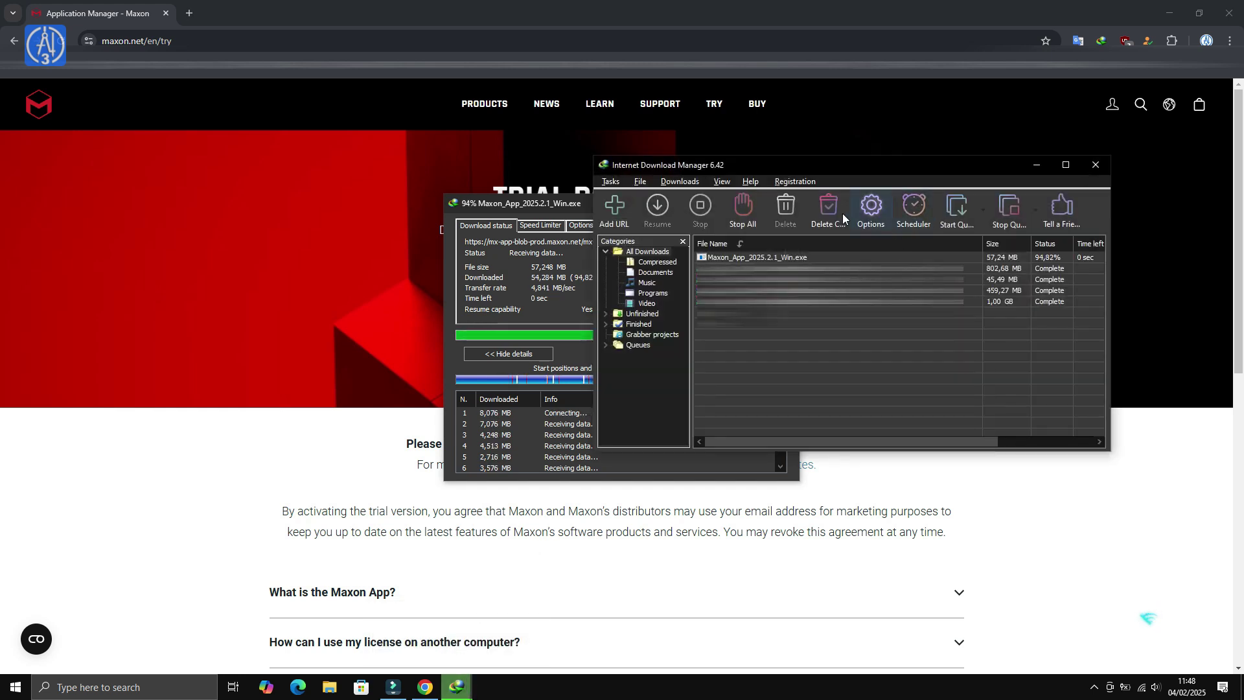
click(832, 210)
click(896, 337)
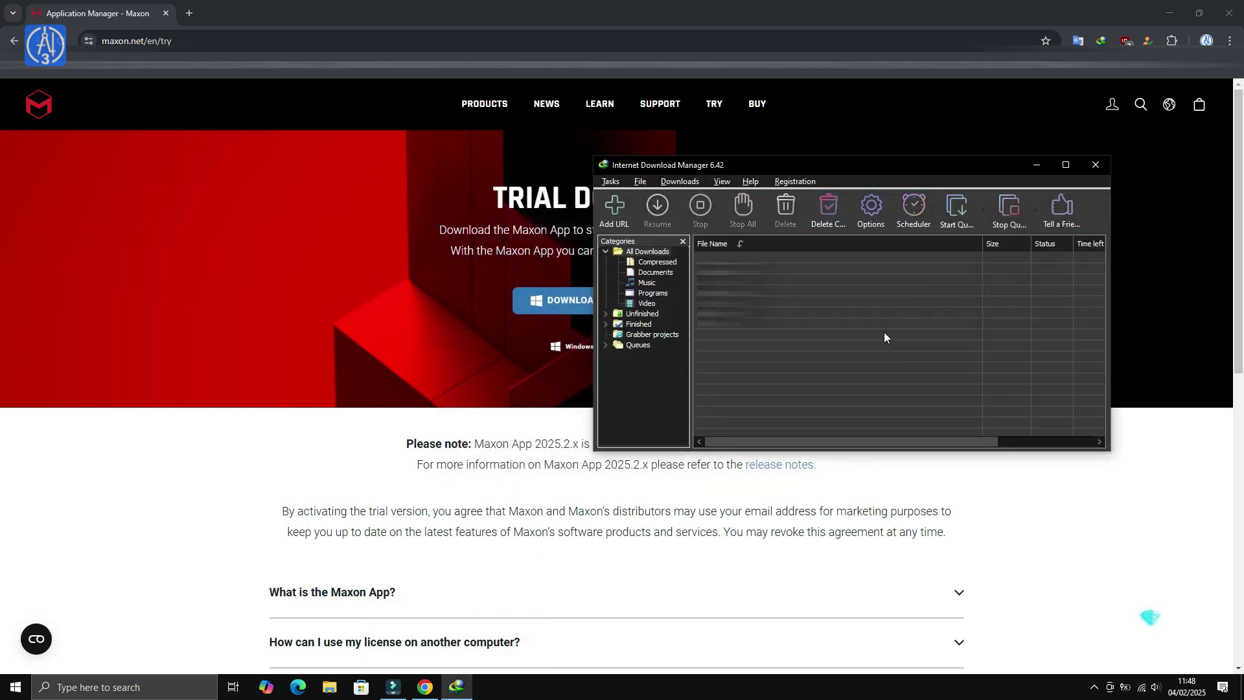
click(1095, 165)
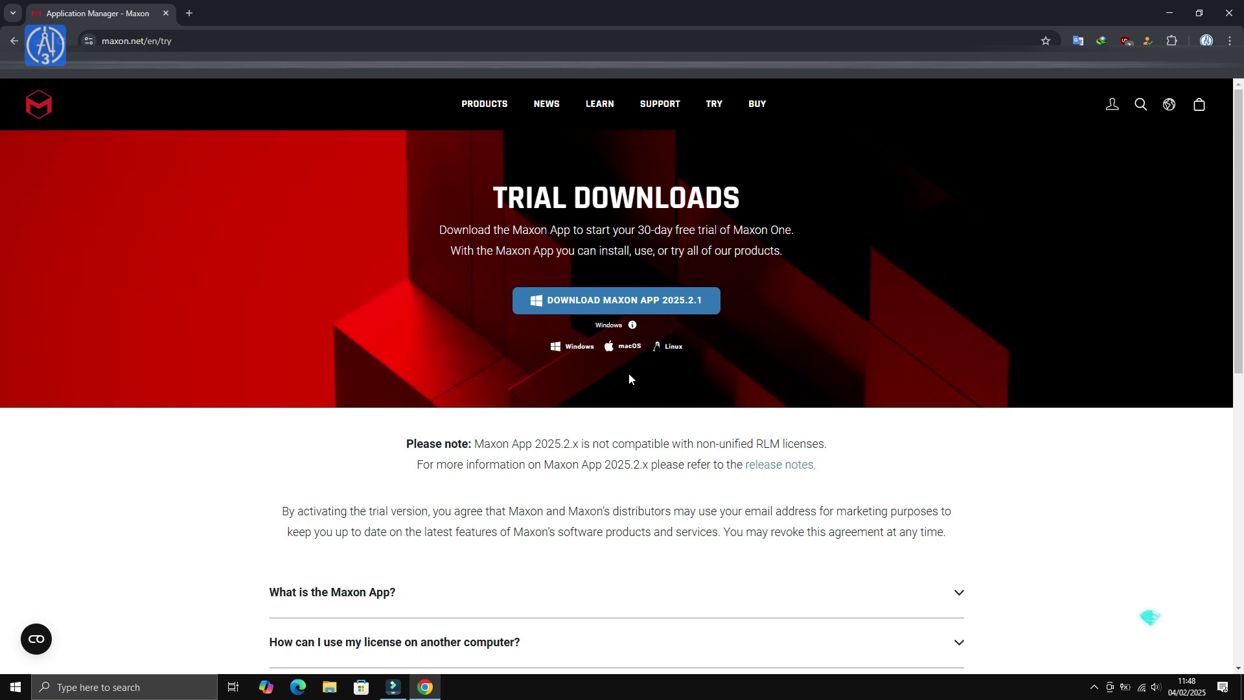
Run Maxon_App_2025.2.1_Win from Downloads\Programs as administrator, then close Explorer and minimize Chrome.
click(335, 686)
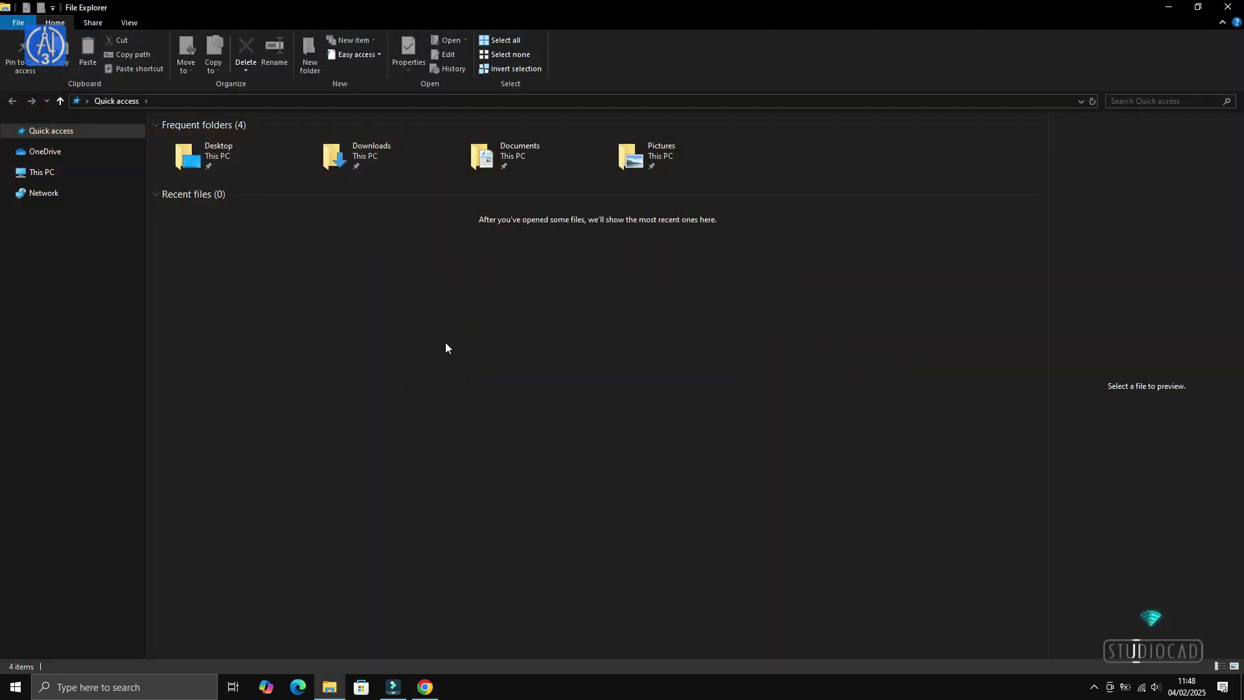
double_click(367, 153)
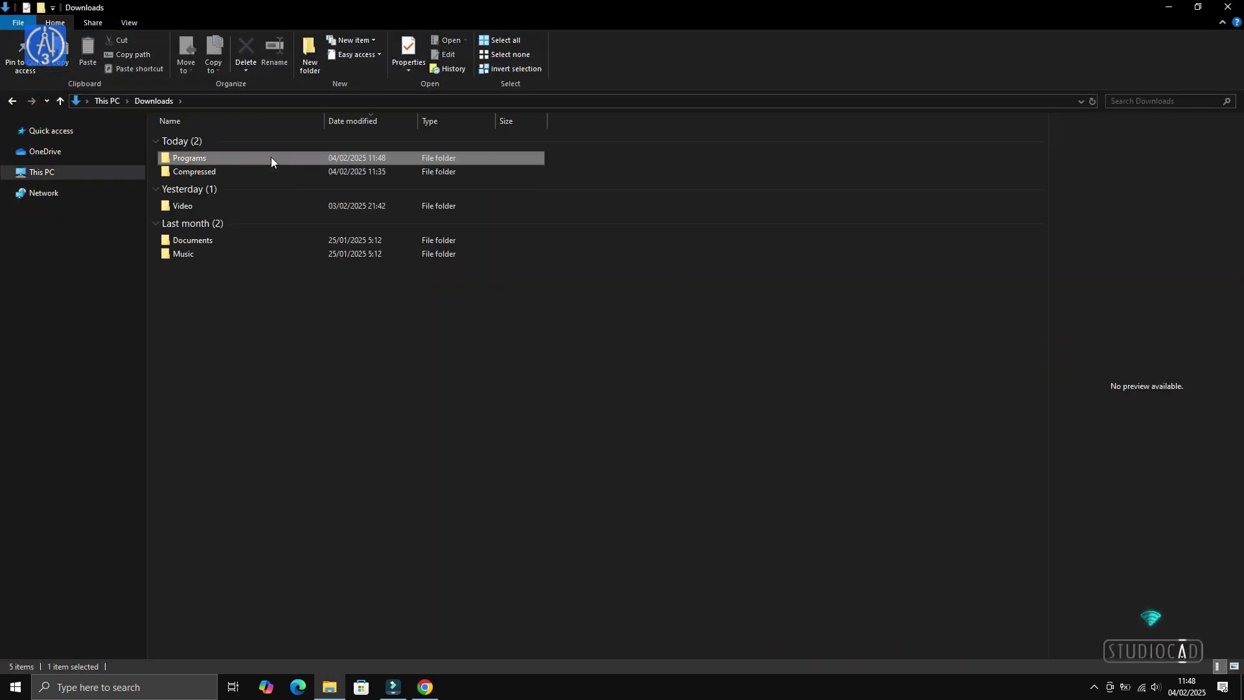
double_click(271, 157)
right_click(254, 145)
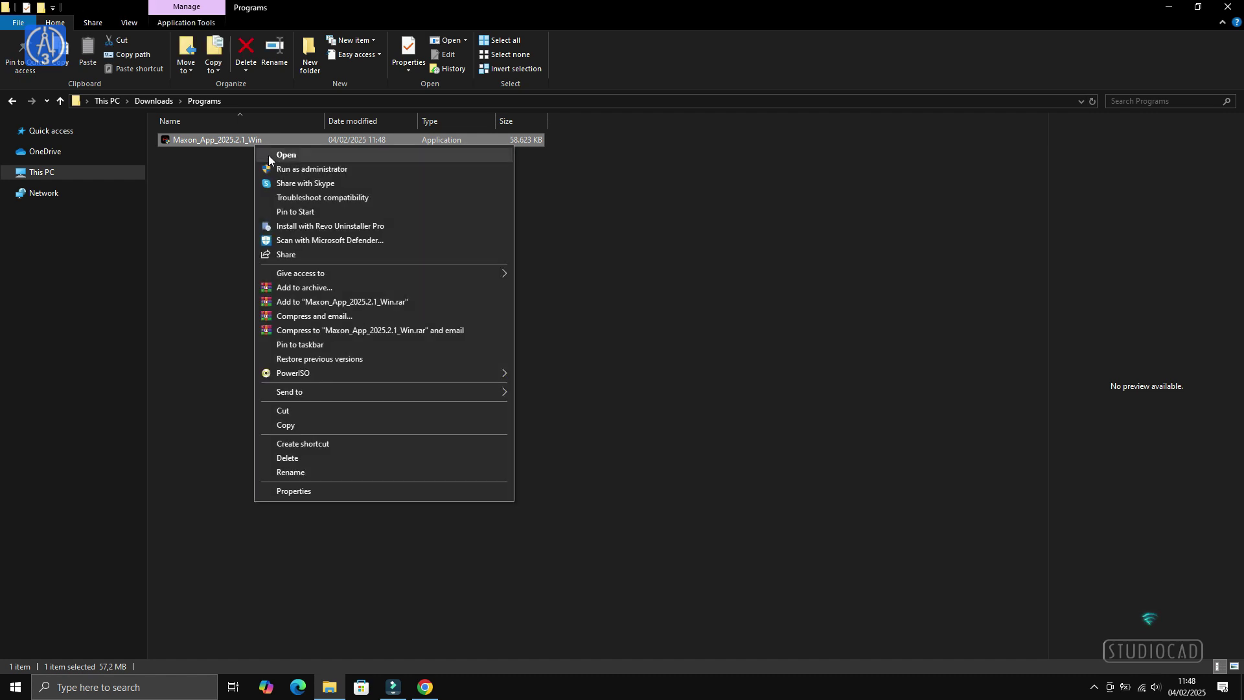
click(286, 169)
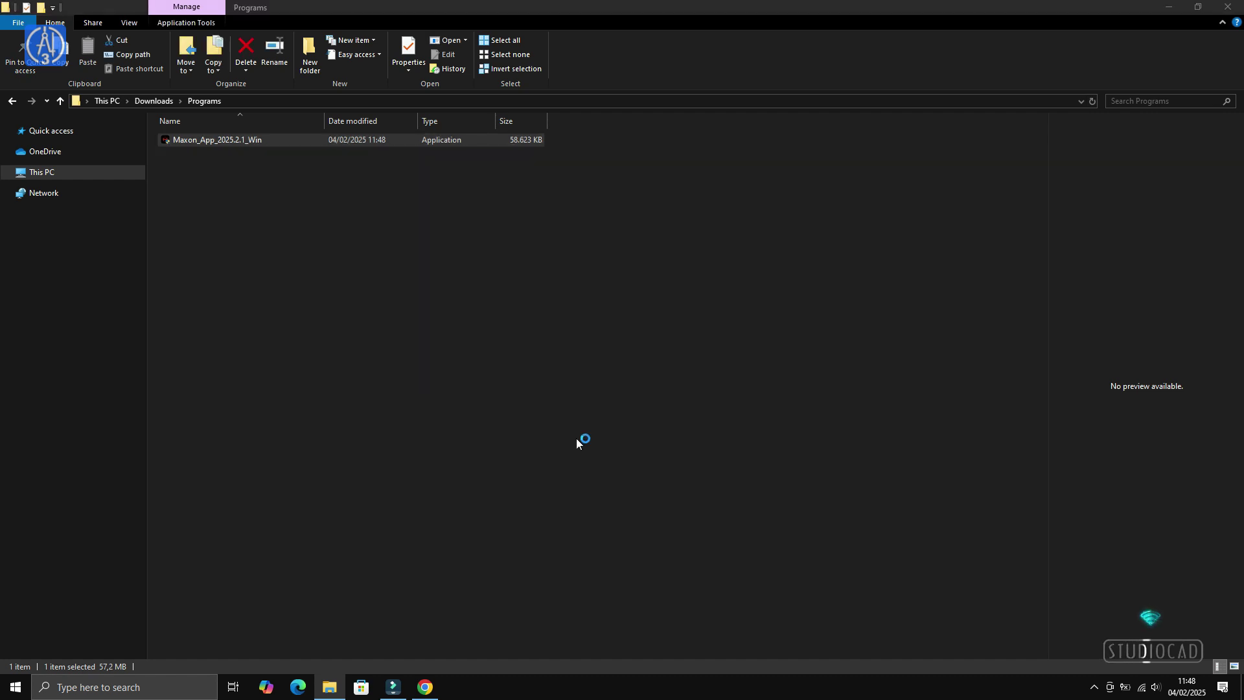
click(1224, 10)
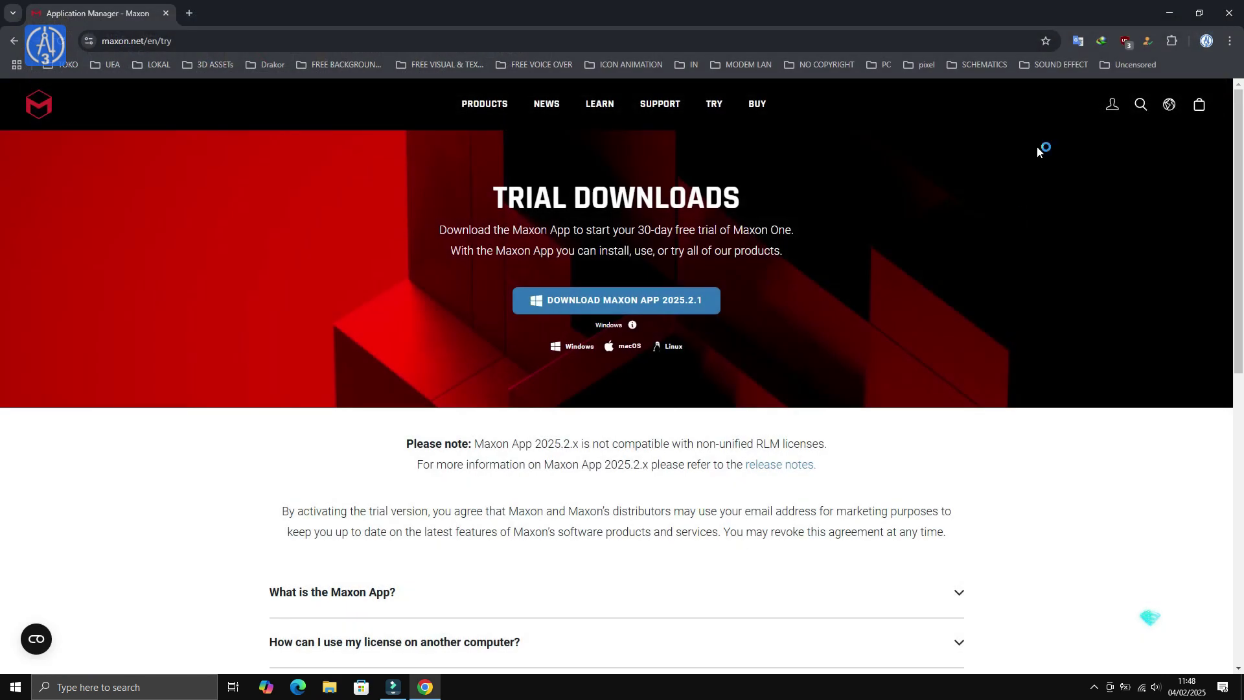
click(1173, 8)
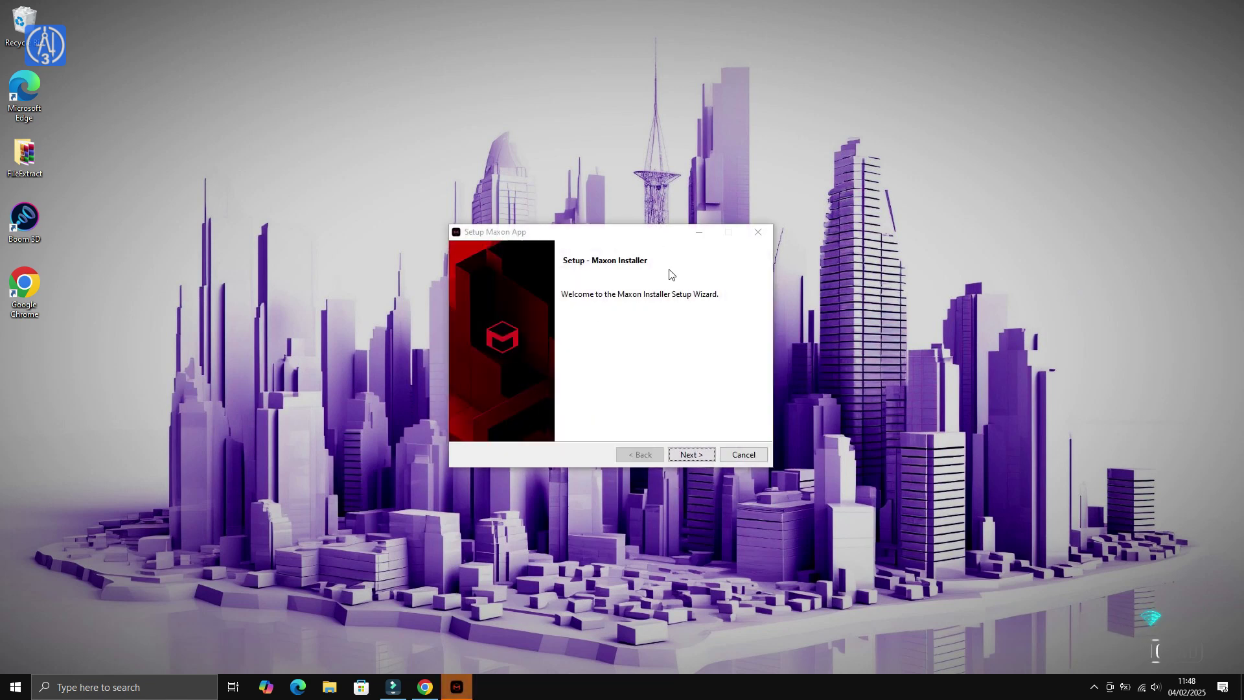
Install Maxon App without elevated service rights and finish the setup wizard.
click(688, 457)
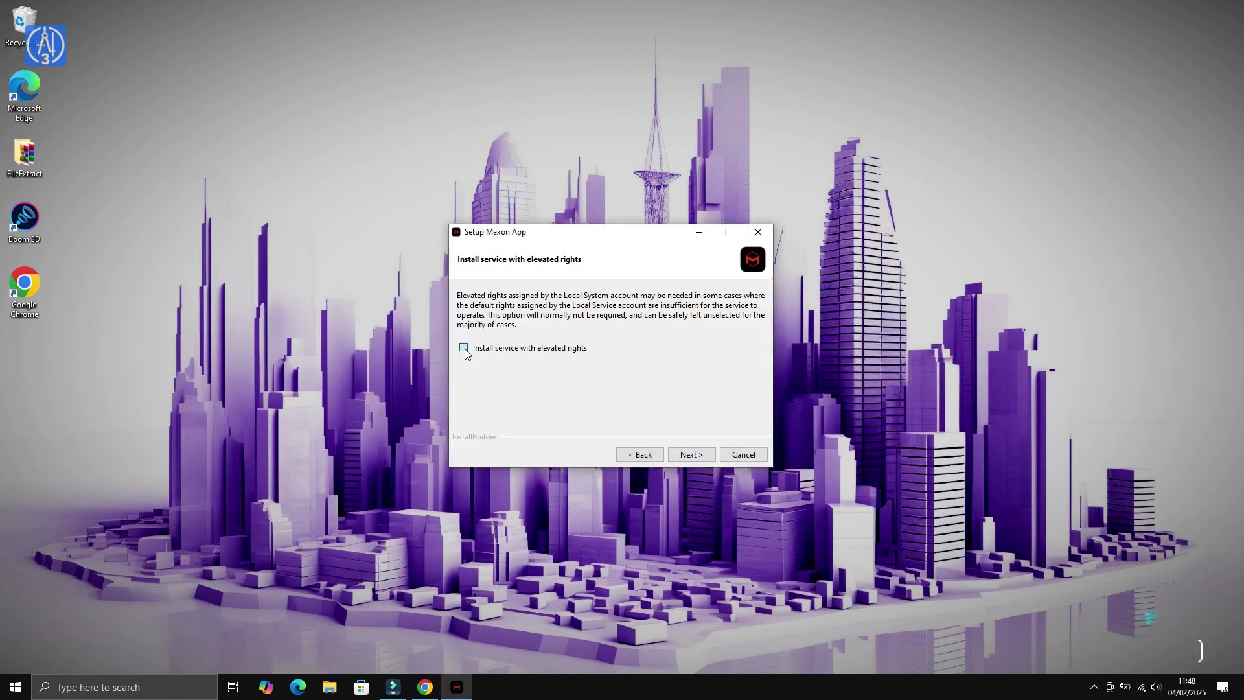
click(680, 457)
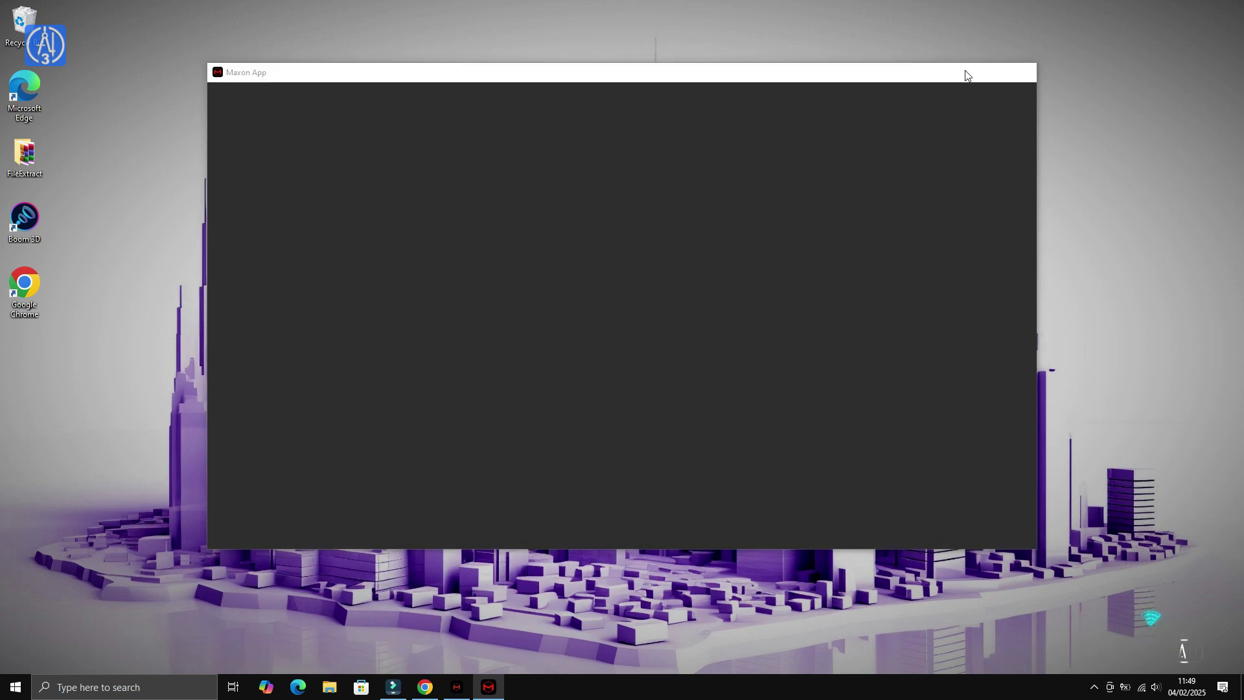
click(964, 74)
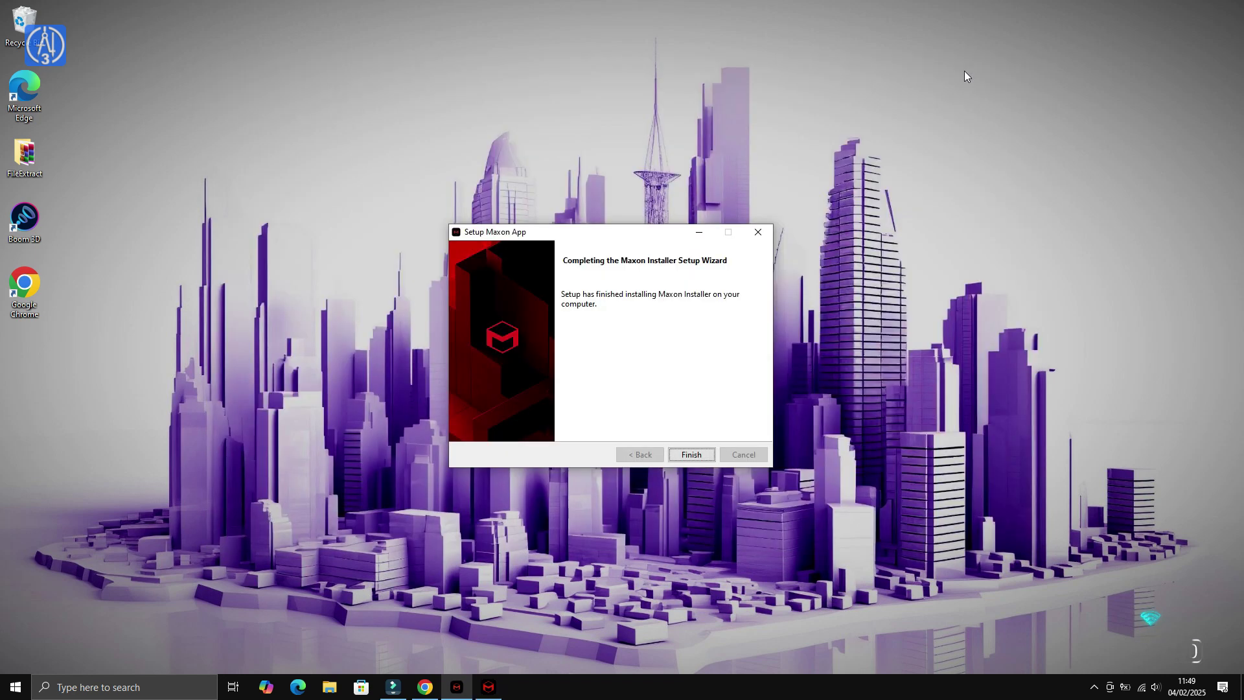
click(688, 455)
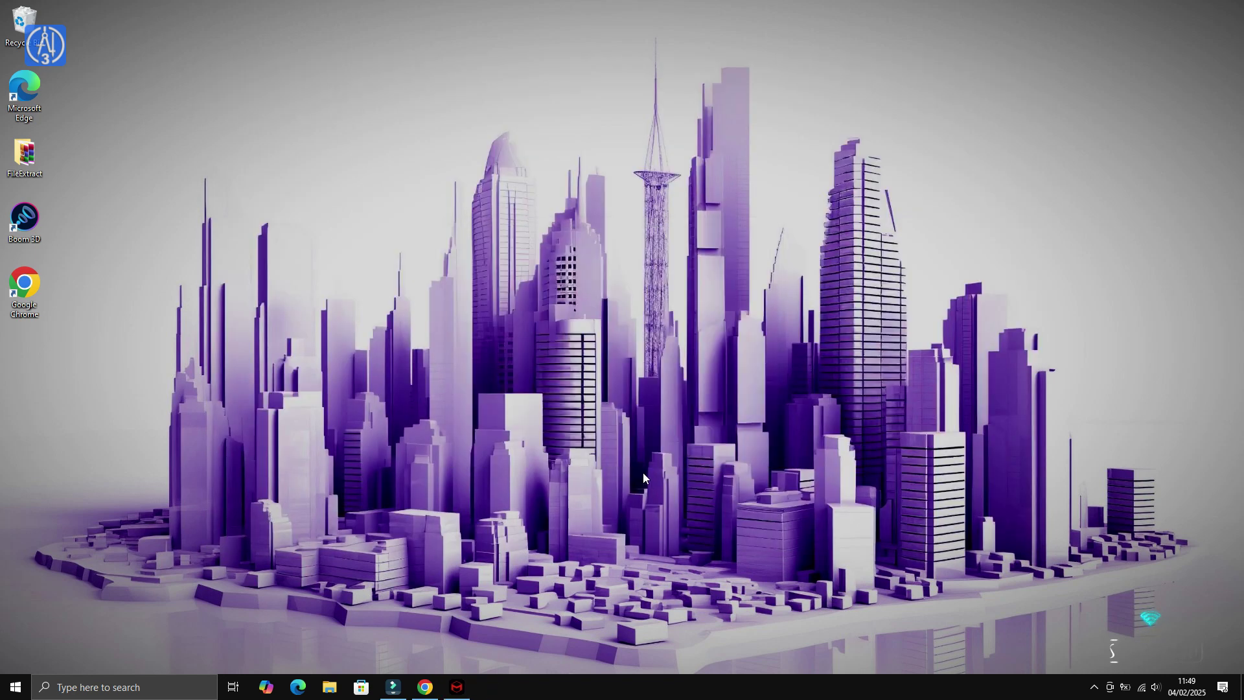
Sign in to Maxon App with Google, handing the browser login back to the app.
click(456, 687)
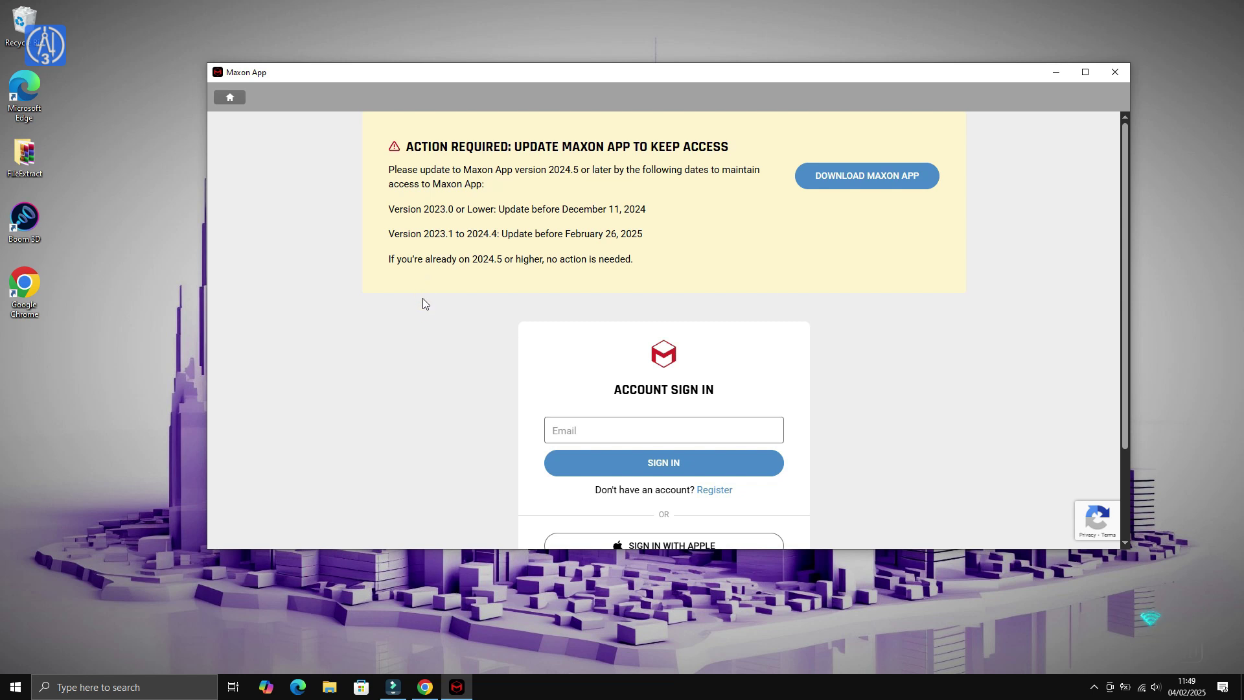
scroll(991, 295, down, 3)
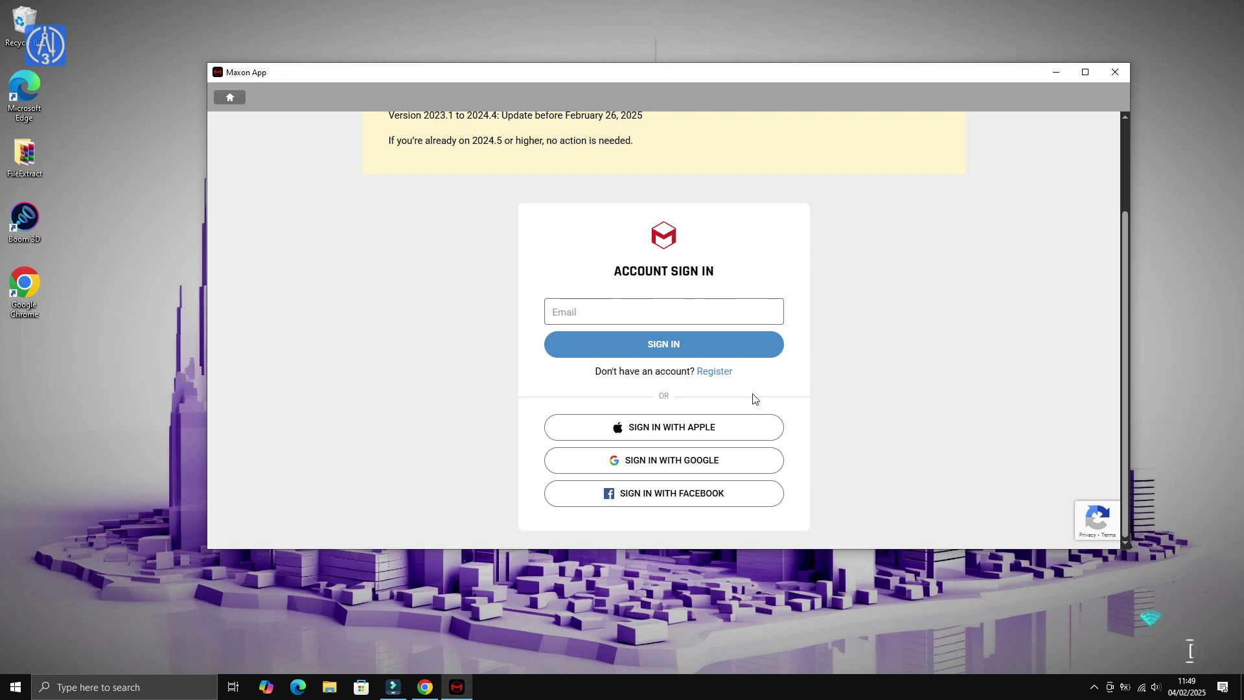
click(692, 461)
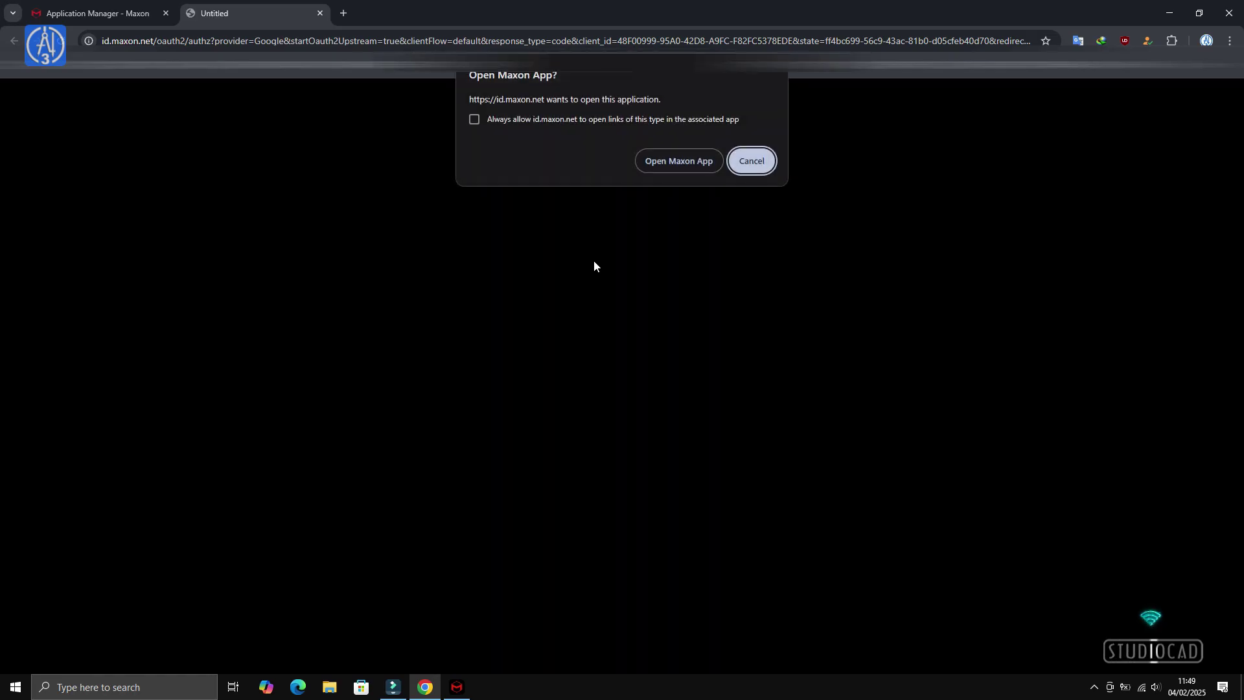
click(701, 164)
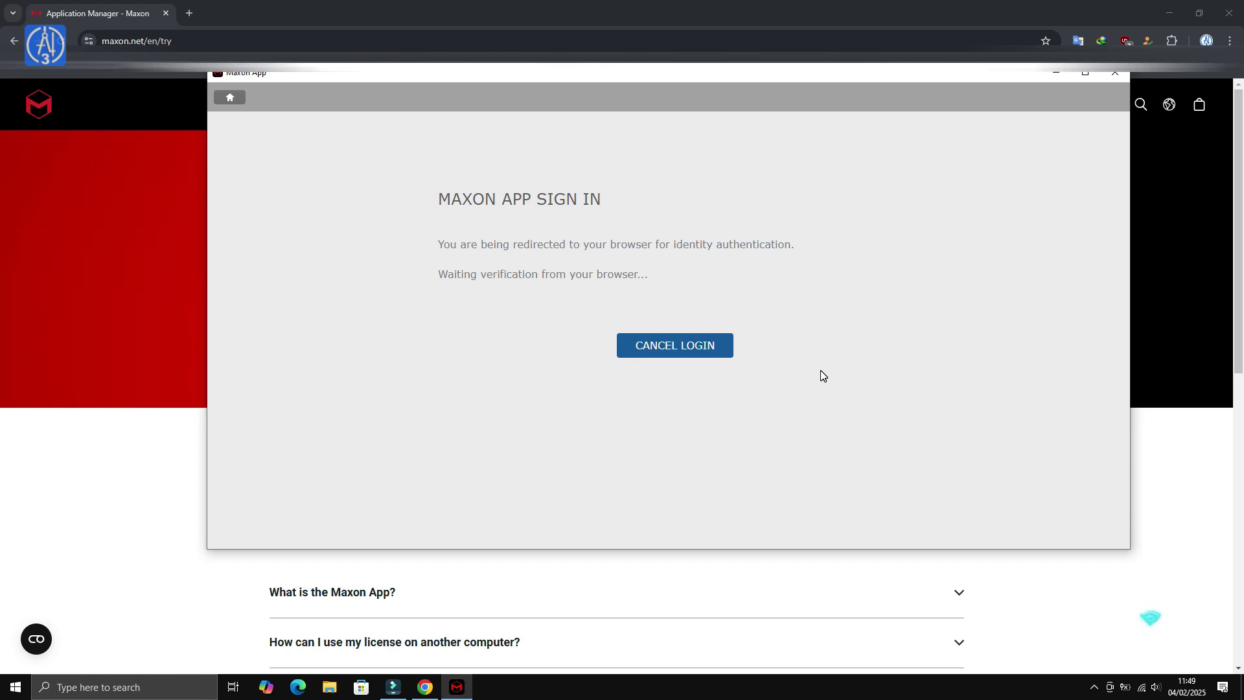
click(1172, 15)
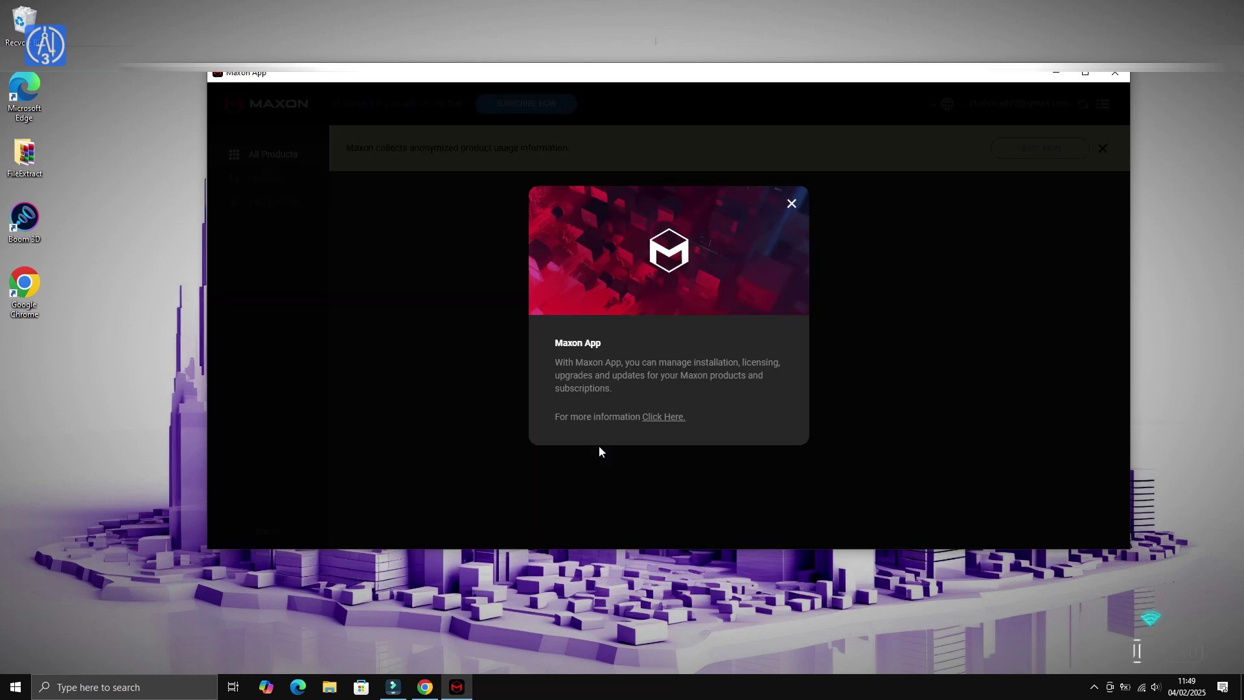
click(653, 418)
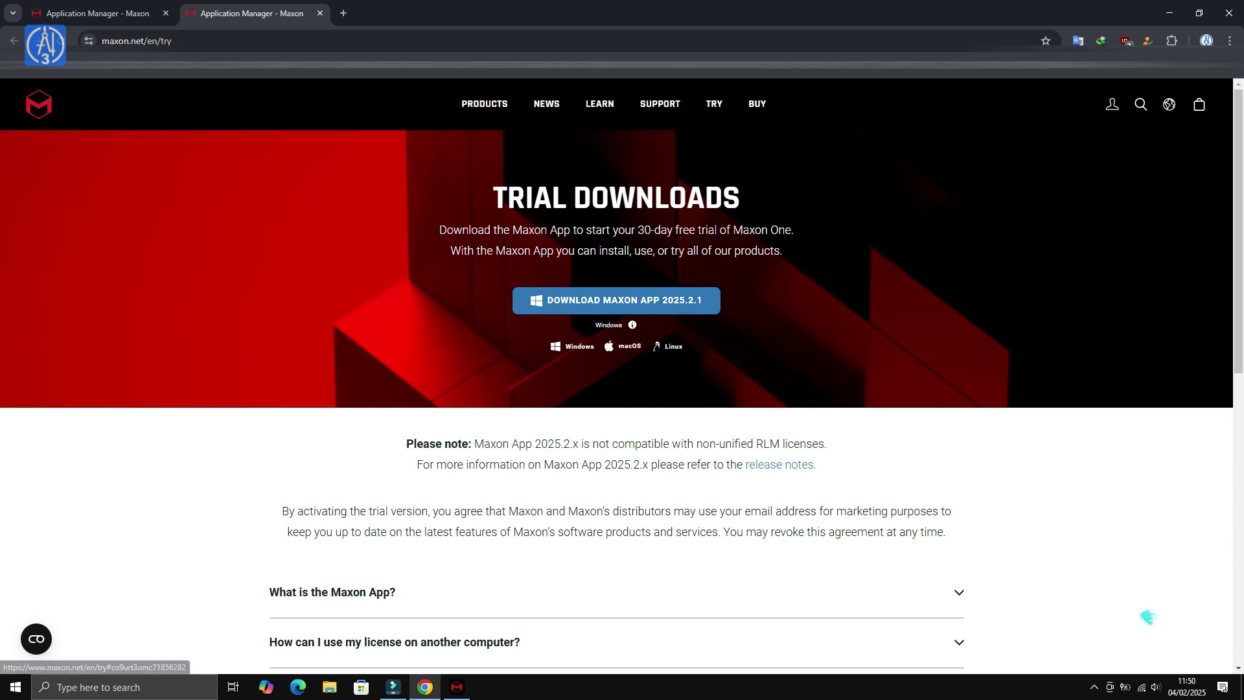
click(456, 687)
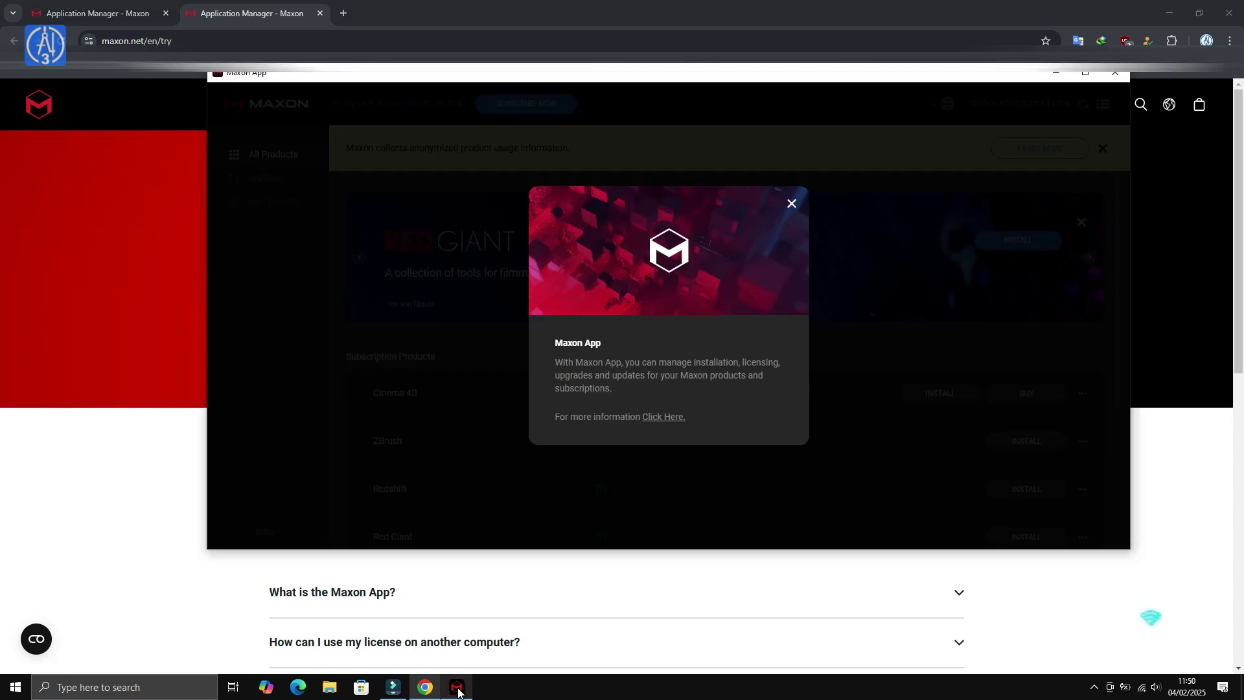
Dismiss the Maxon App info popup, usage-information notice and featured product banner.
click(792, 205)
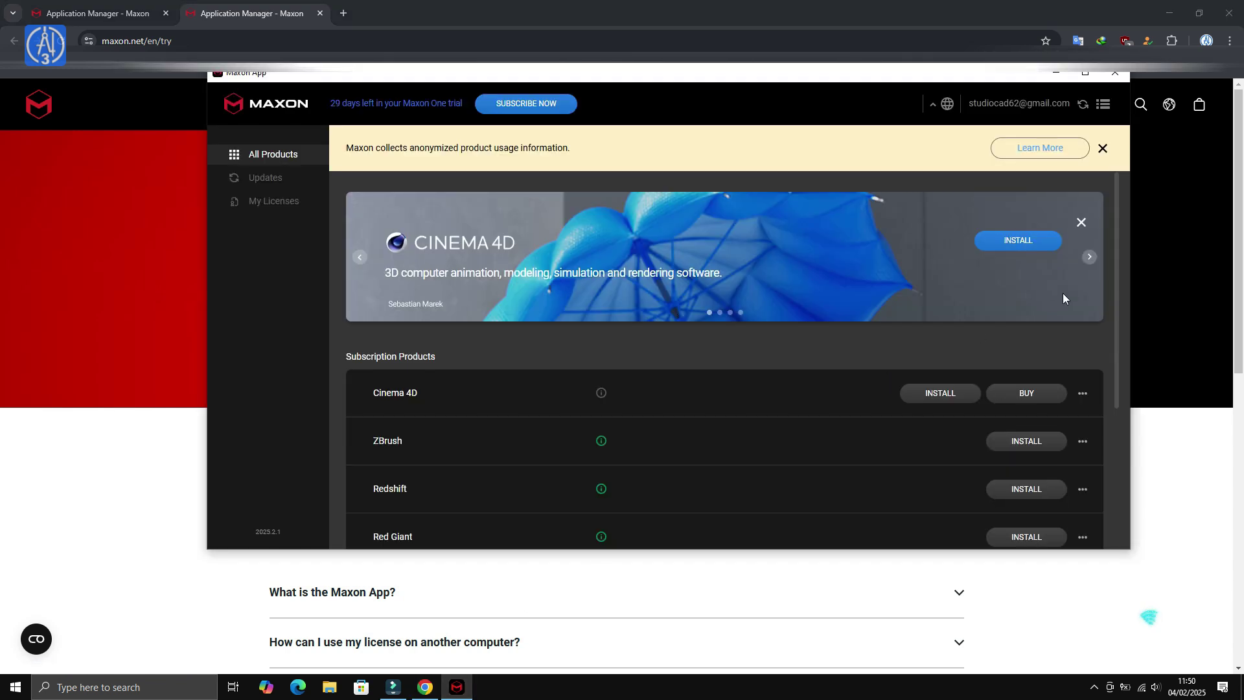
click(1103, 150)
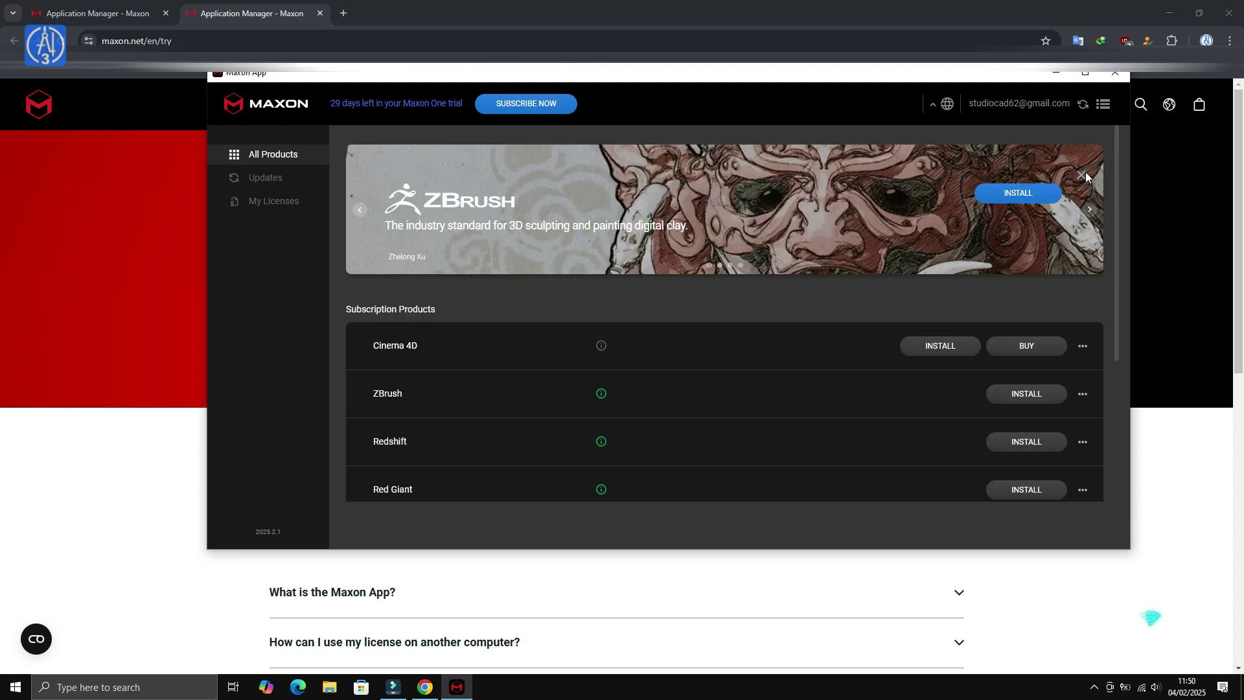
click(1086, 173)
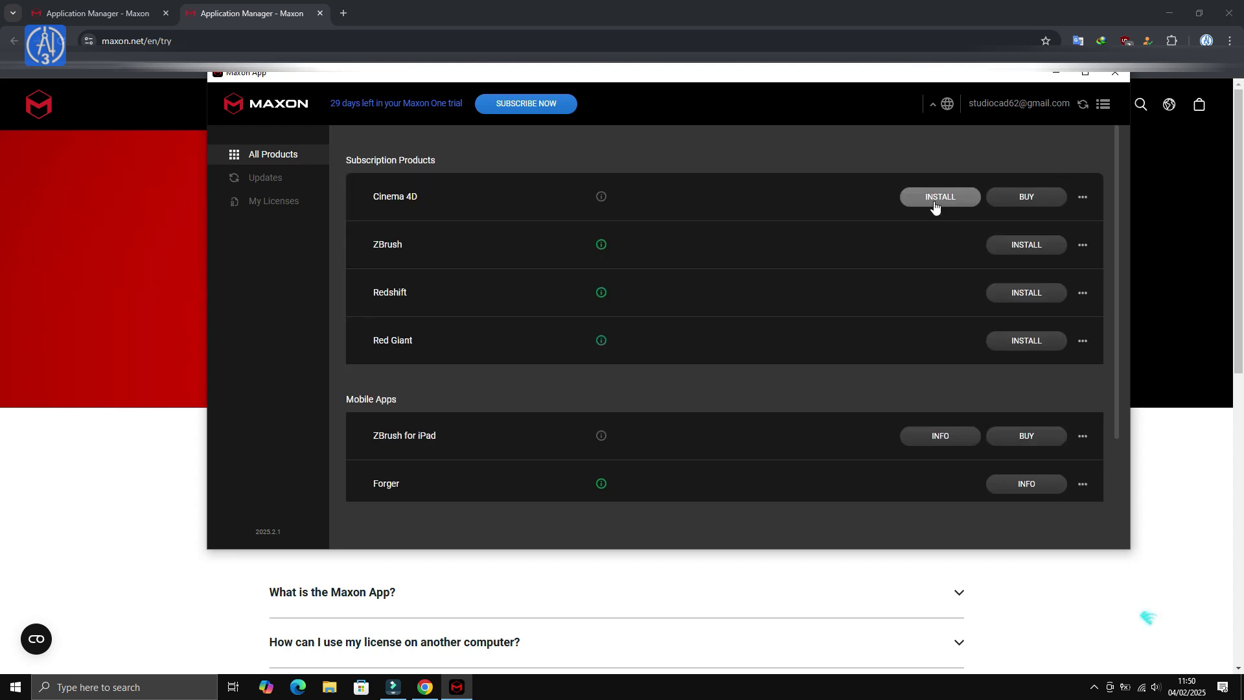
Install the Cinema 4D 2025.1.1 release from Other Versions and minimize the browser.
click(1083, 198)
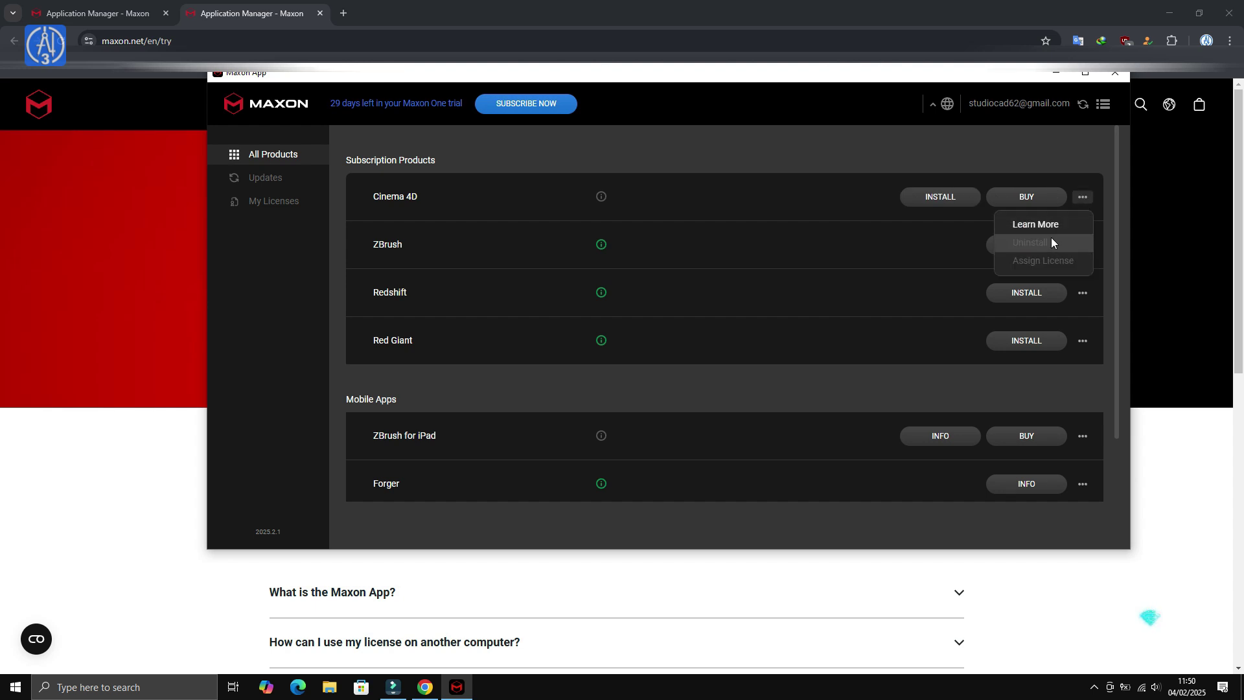
click(953, 206)
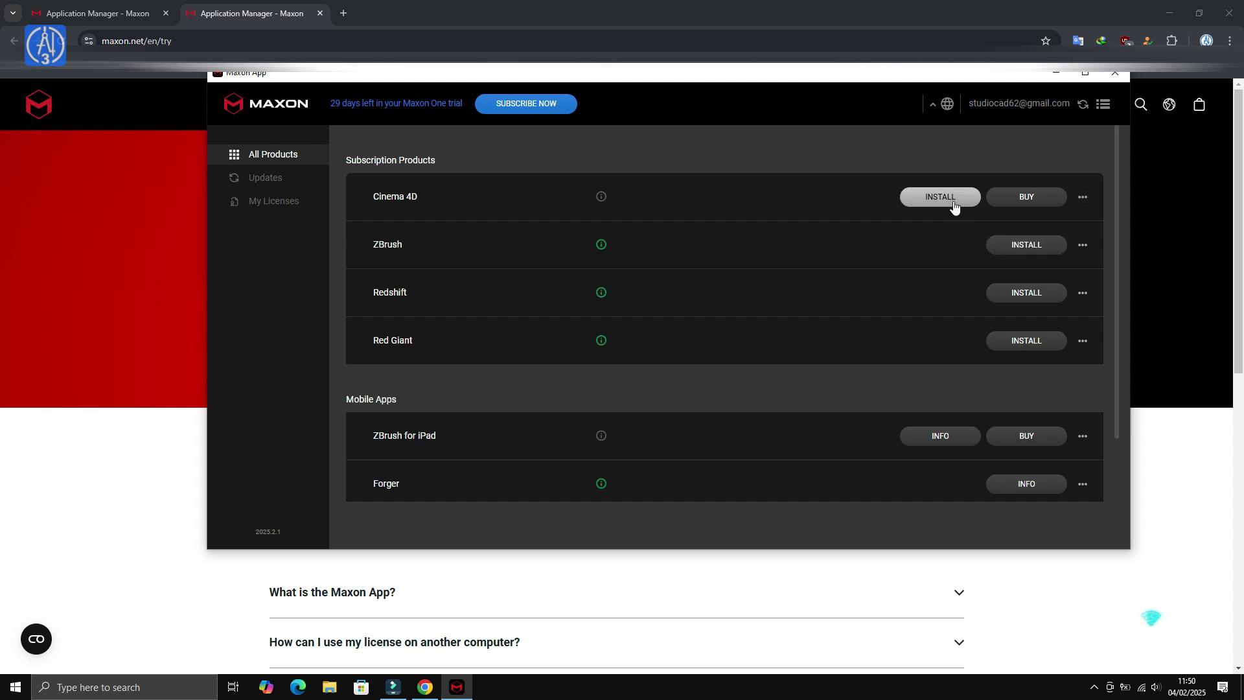
click(954, 205)
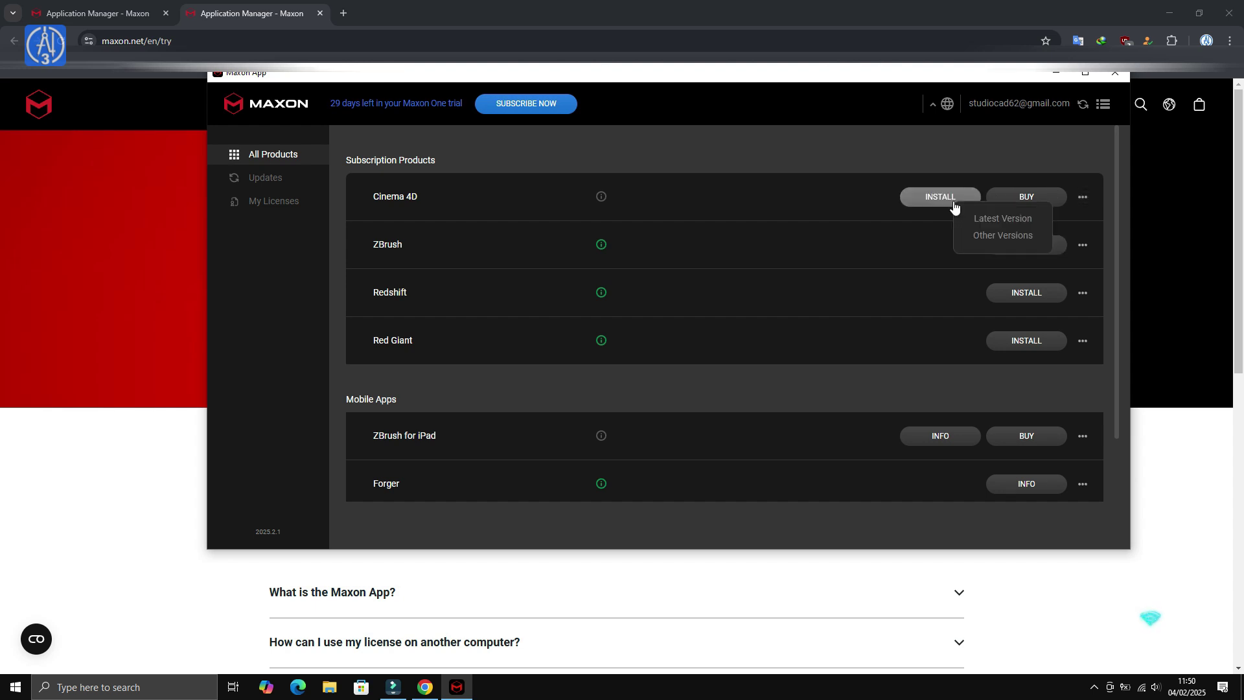
click(993, 223)
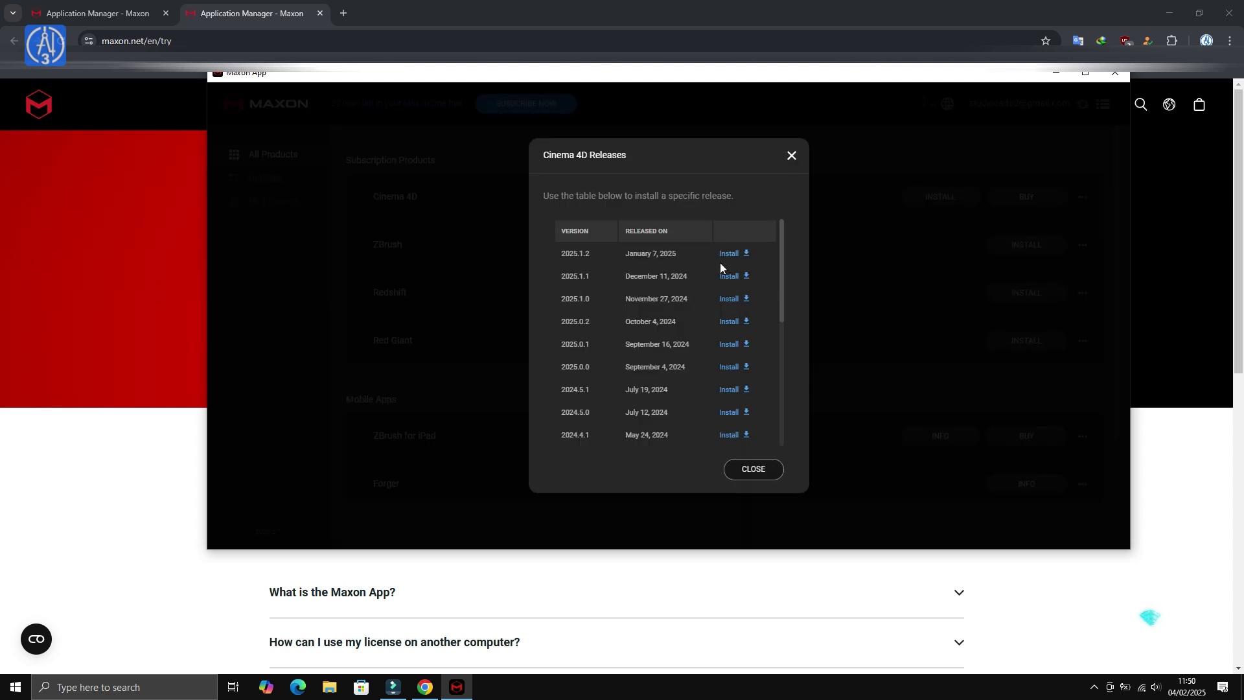
click(736, 277)
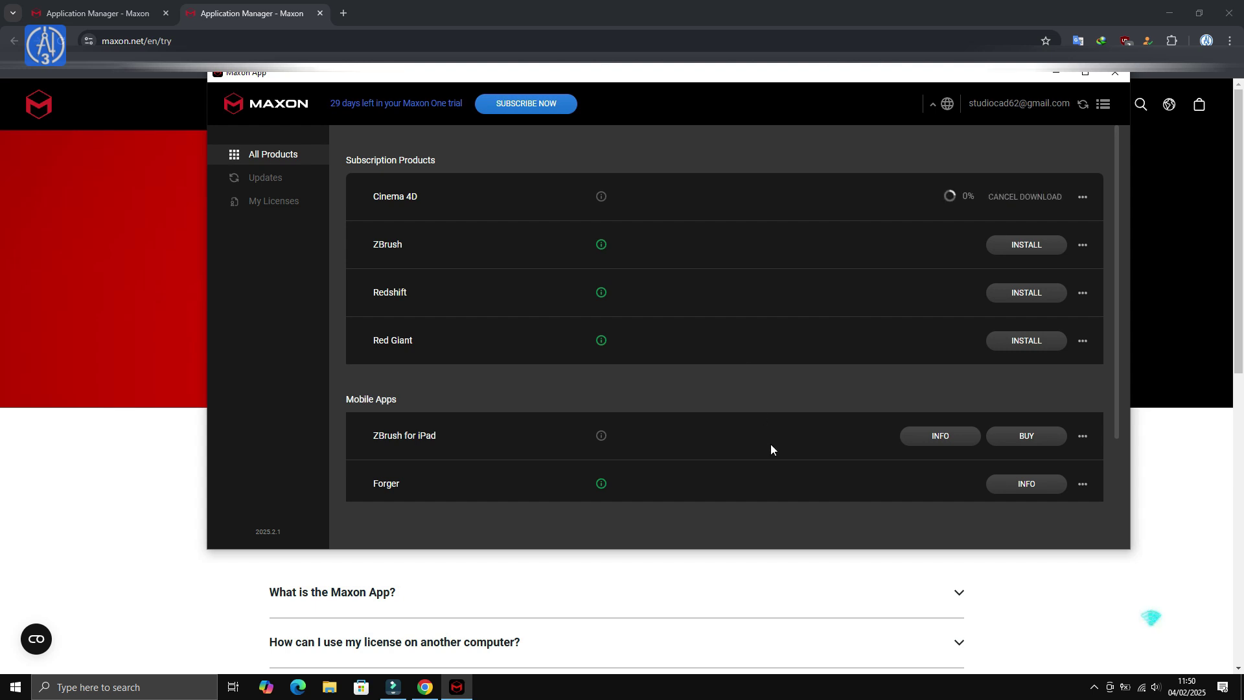
click(1177, 15)
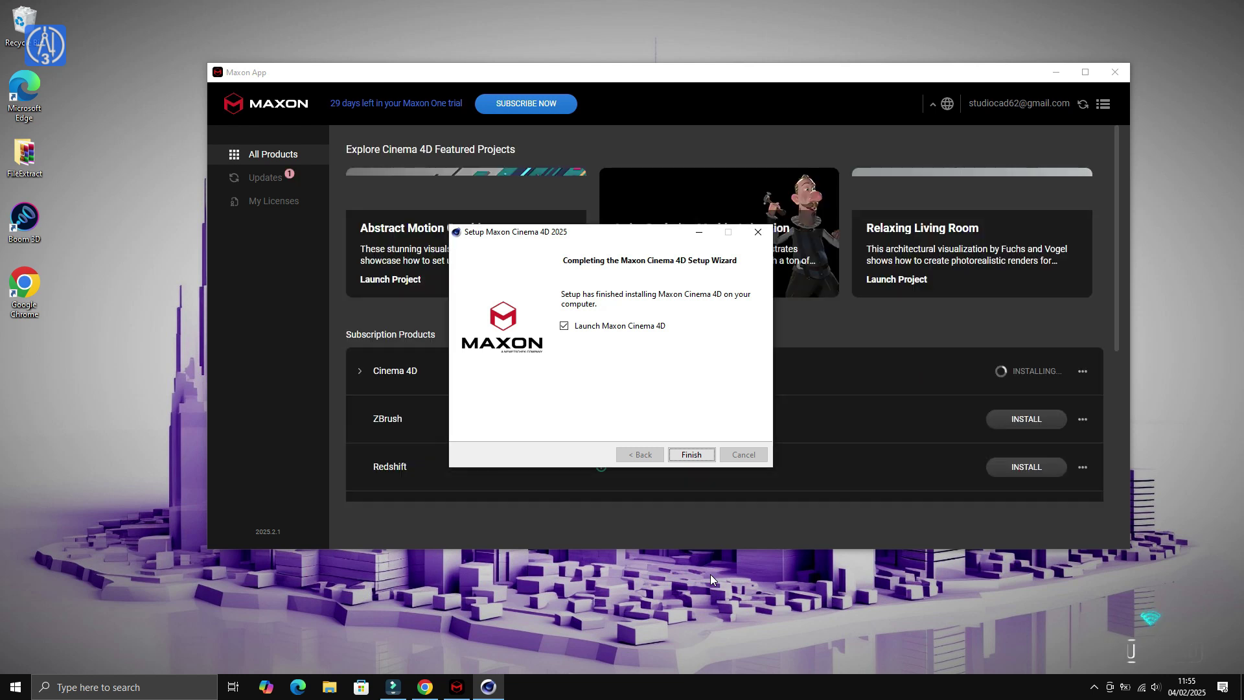
Finish the Cinema 4D 2025 setup with Launch ticked and minimize Maxon App.
click(710, 457)
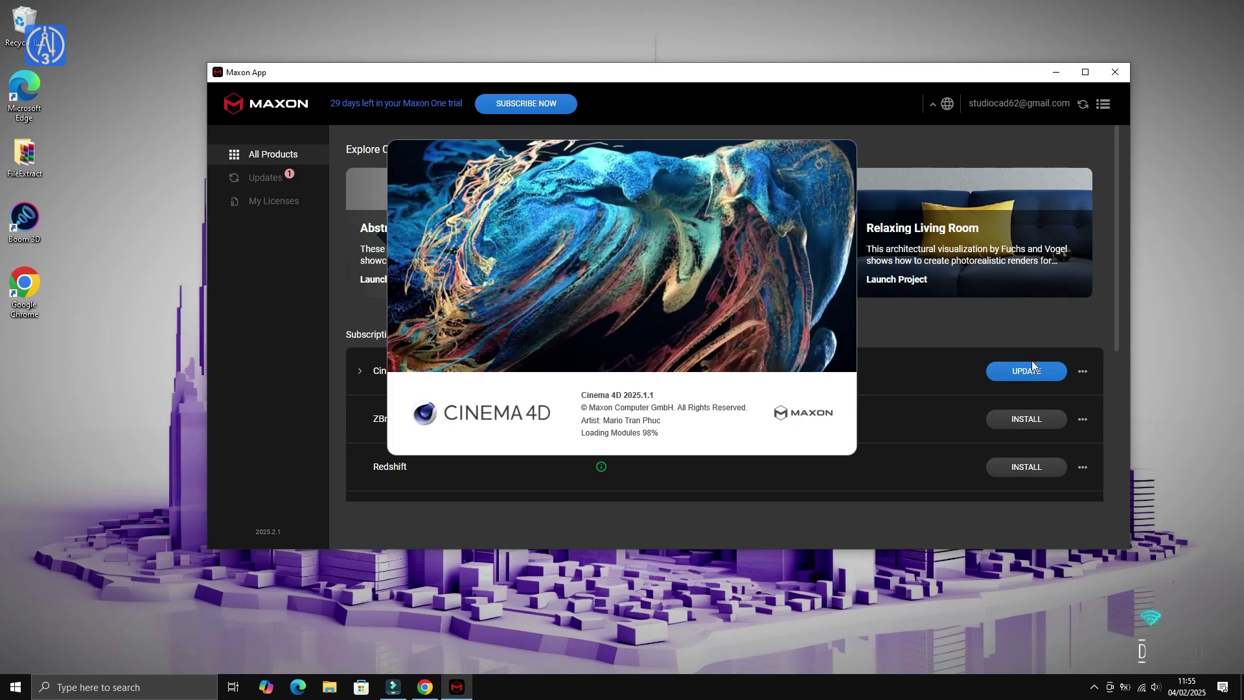
click(1057, 72)
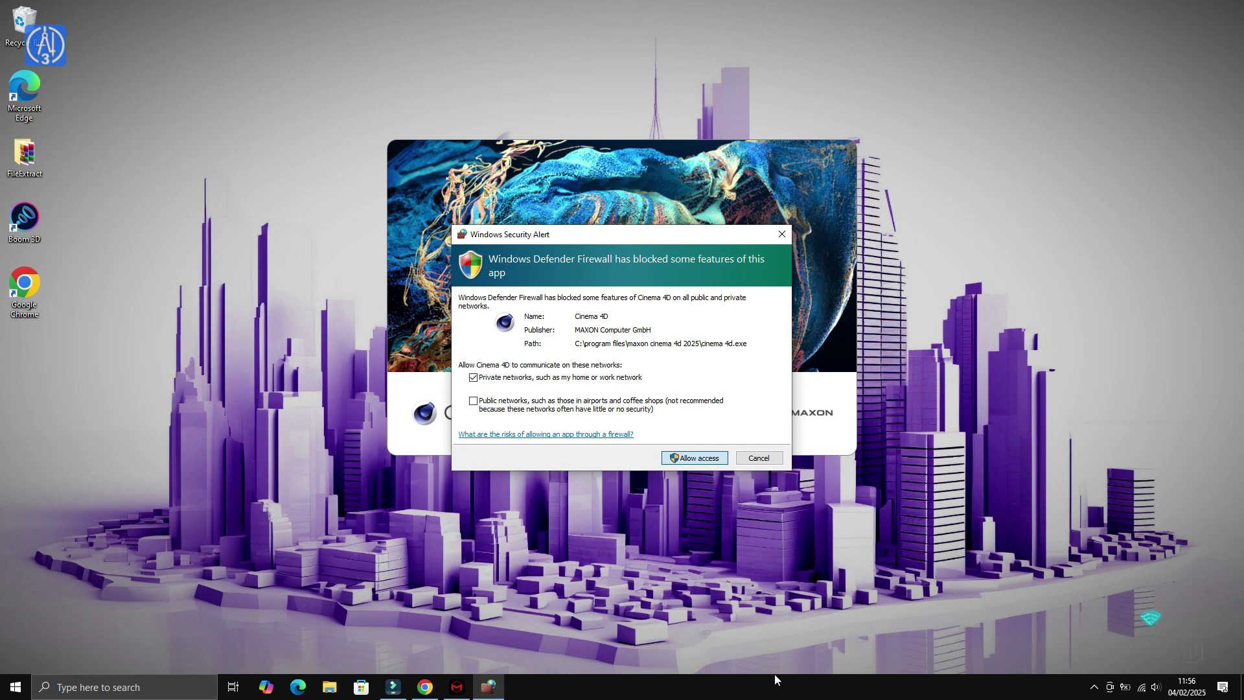
Dismiss the firewall alert and set the GPU driver warning to Never Remind Me Again.
key(Return)
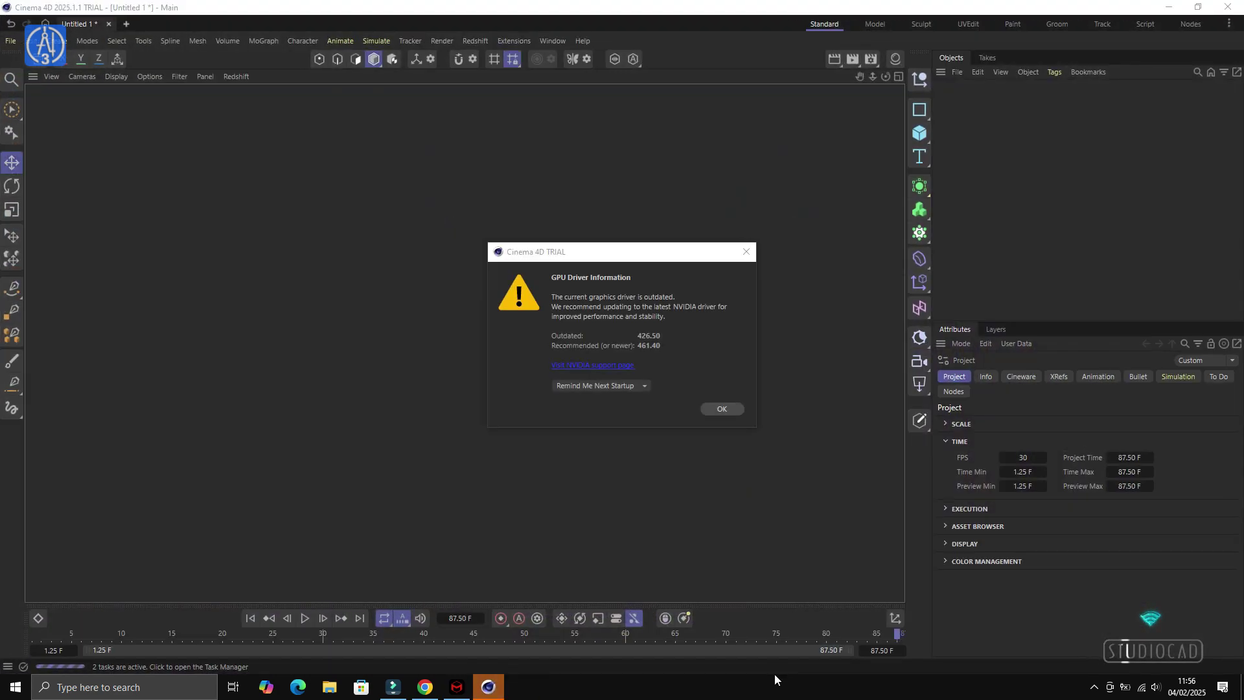
click(643, 386)
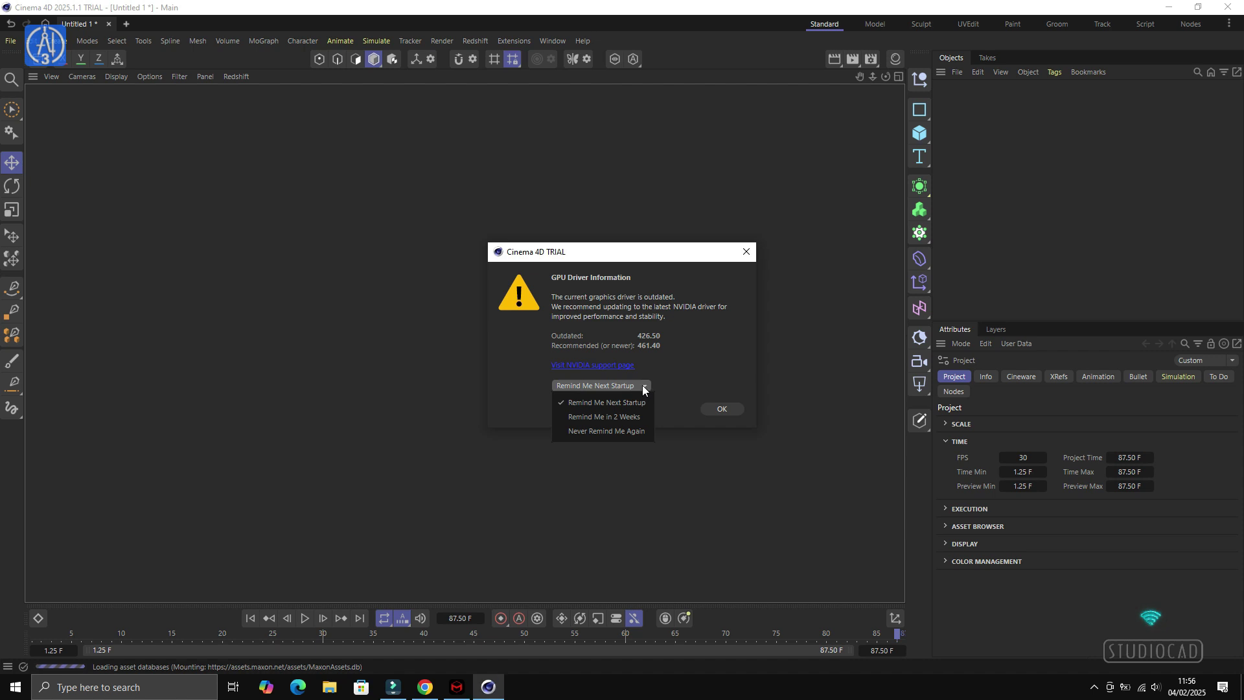
Permanently dismiss the GPU driver warning and close the Cinema 4D Home window.
click(641, 431)
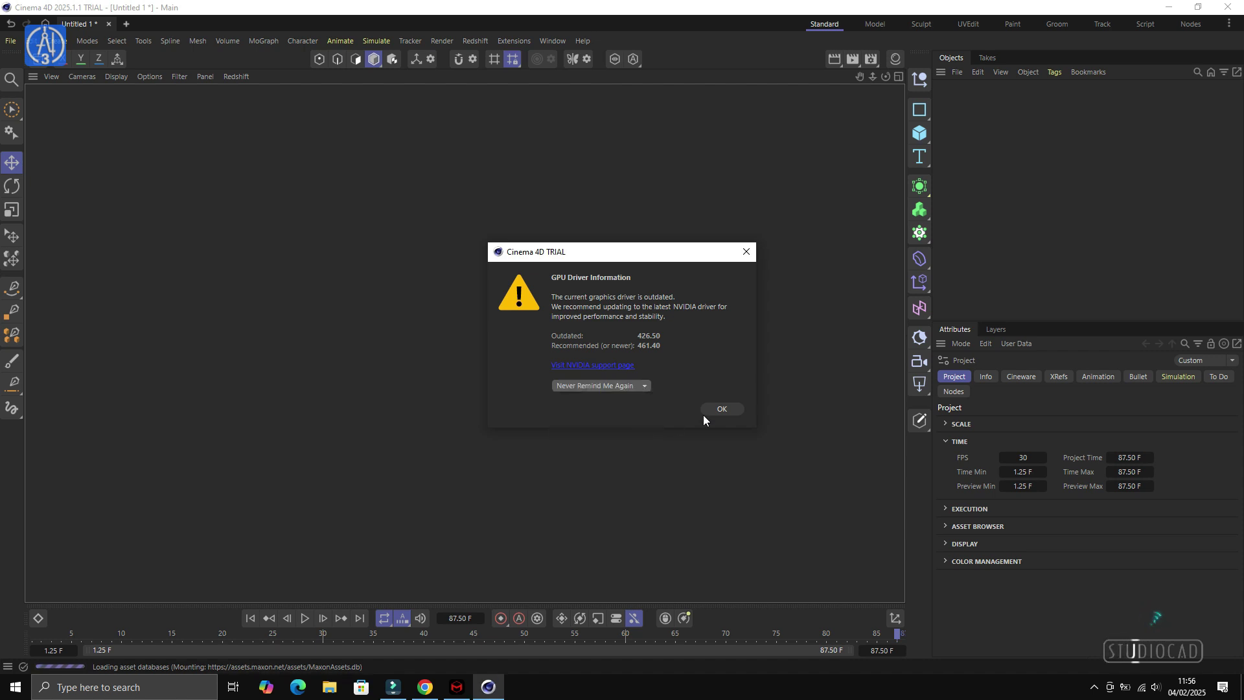
click(715, 410)
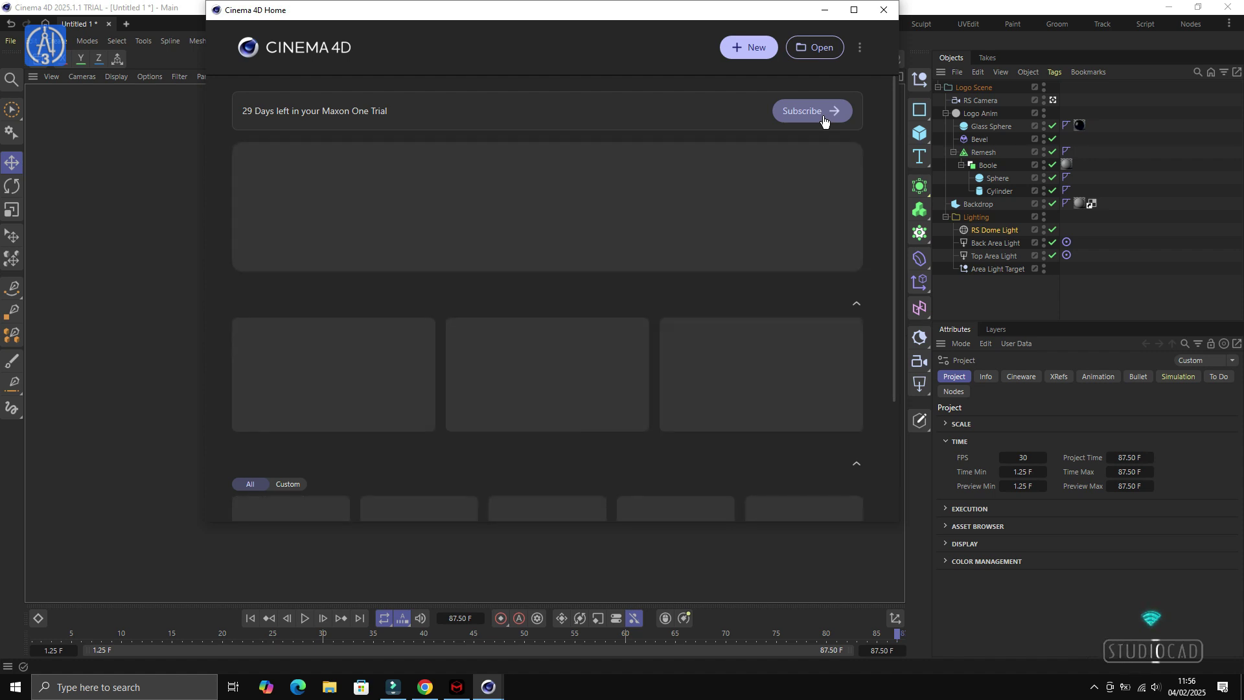
click(881, 10)
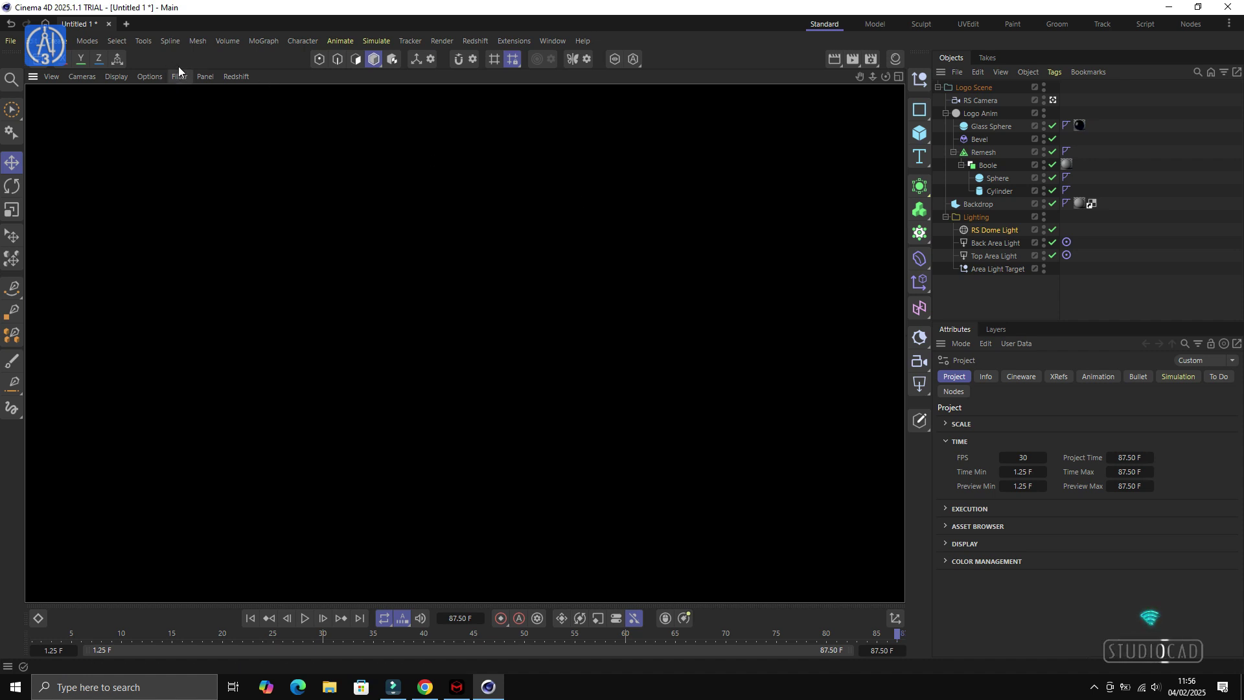
Check the Maxon One trial licence in the License Manager, showing 29 days left.
click(587, 41)
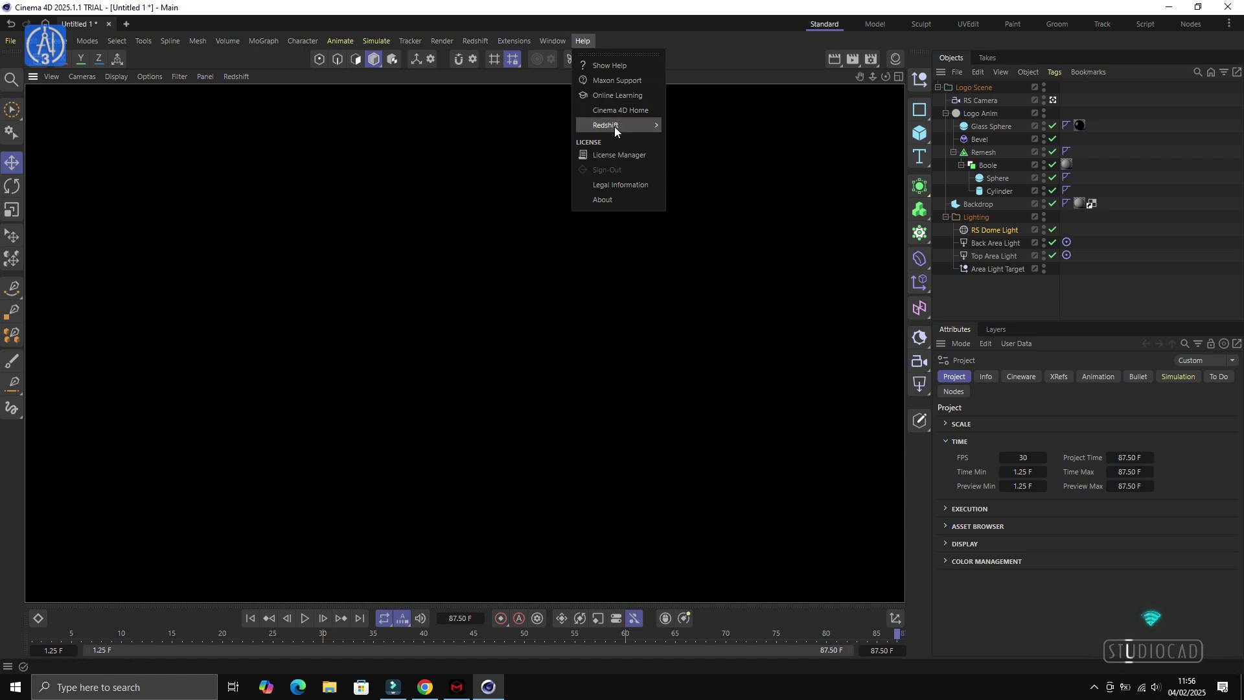
click(620, 156)
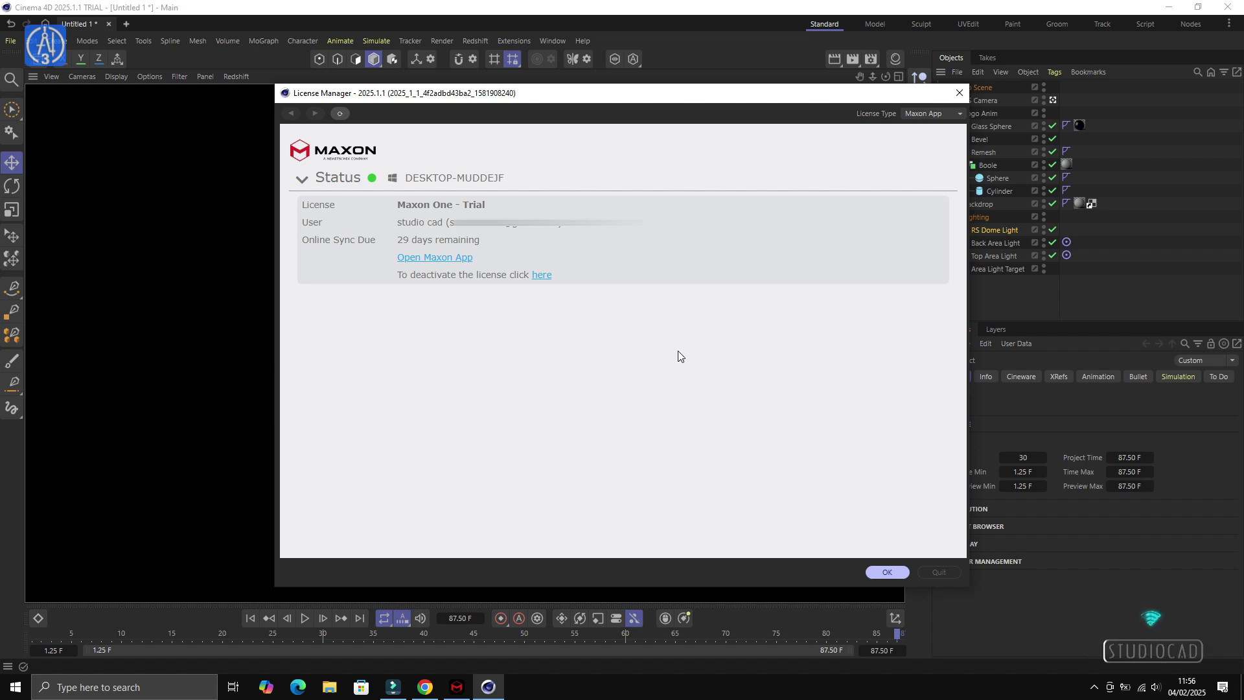
click(886, 572)
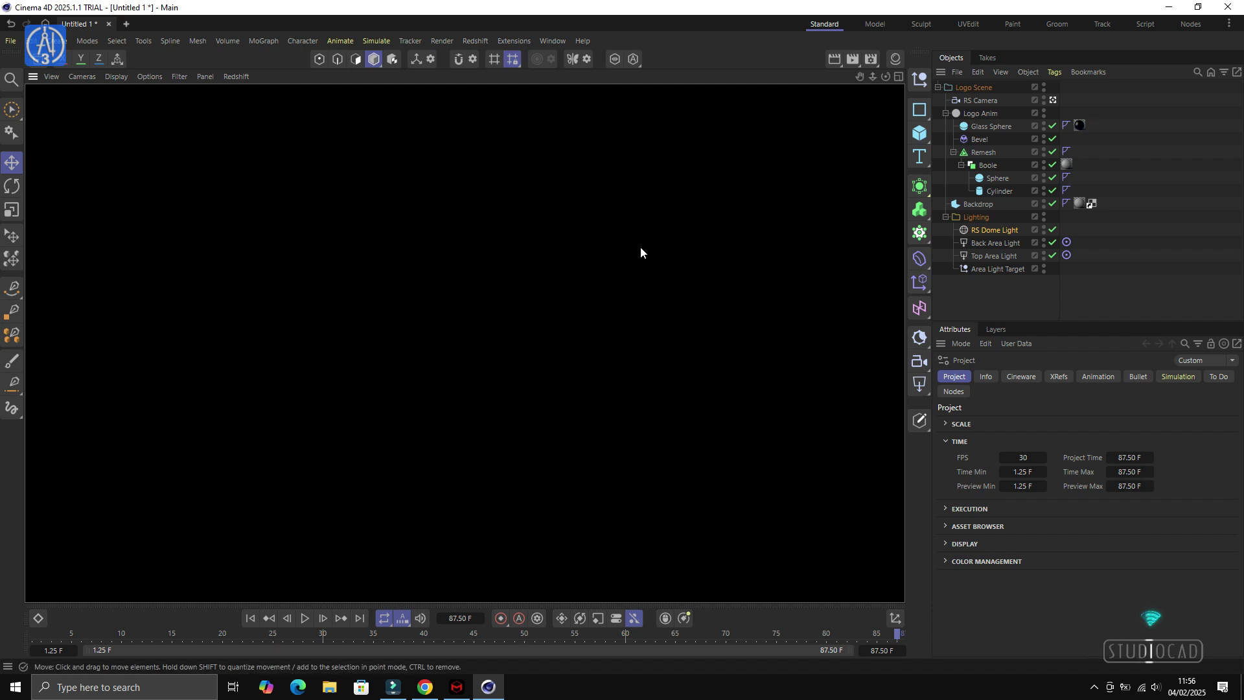
View the legal copyright information, then minimize the Copyrights.html page.
click(583, 41)
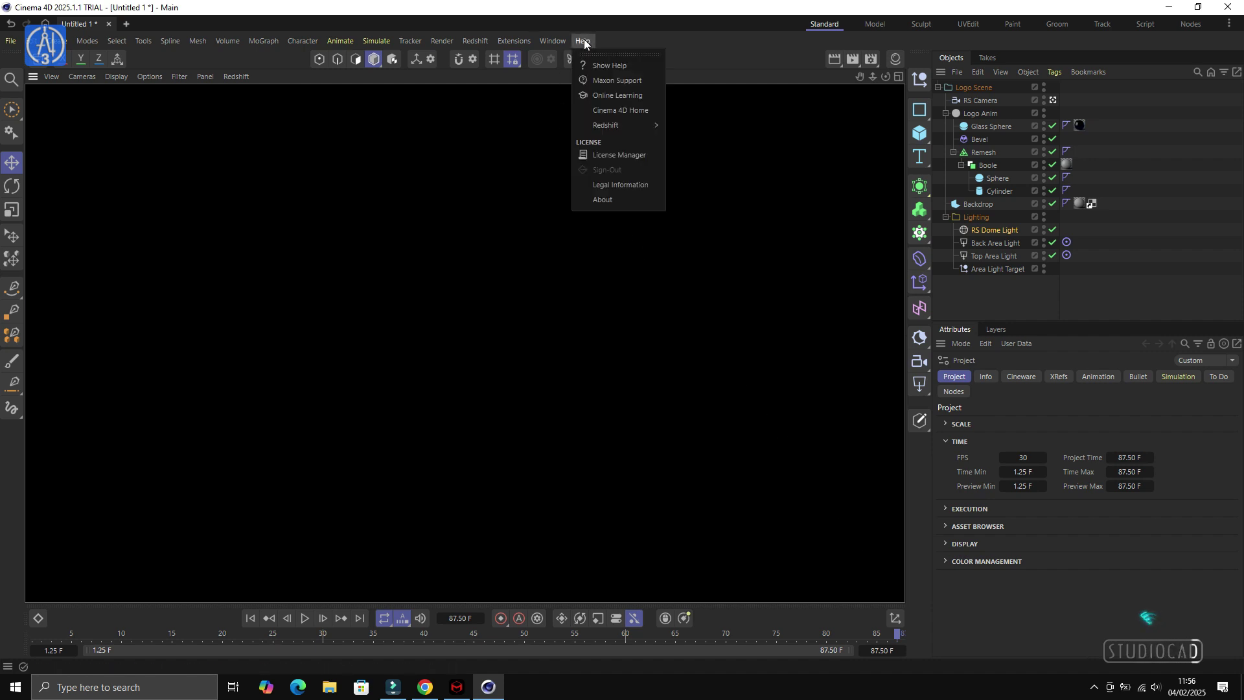
click(619, 184)
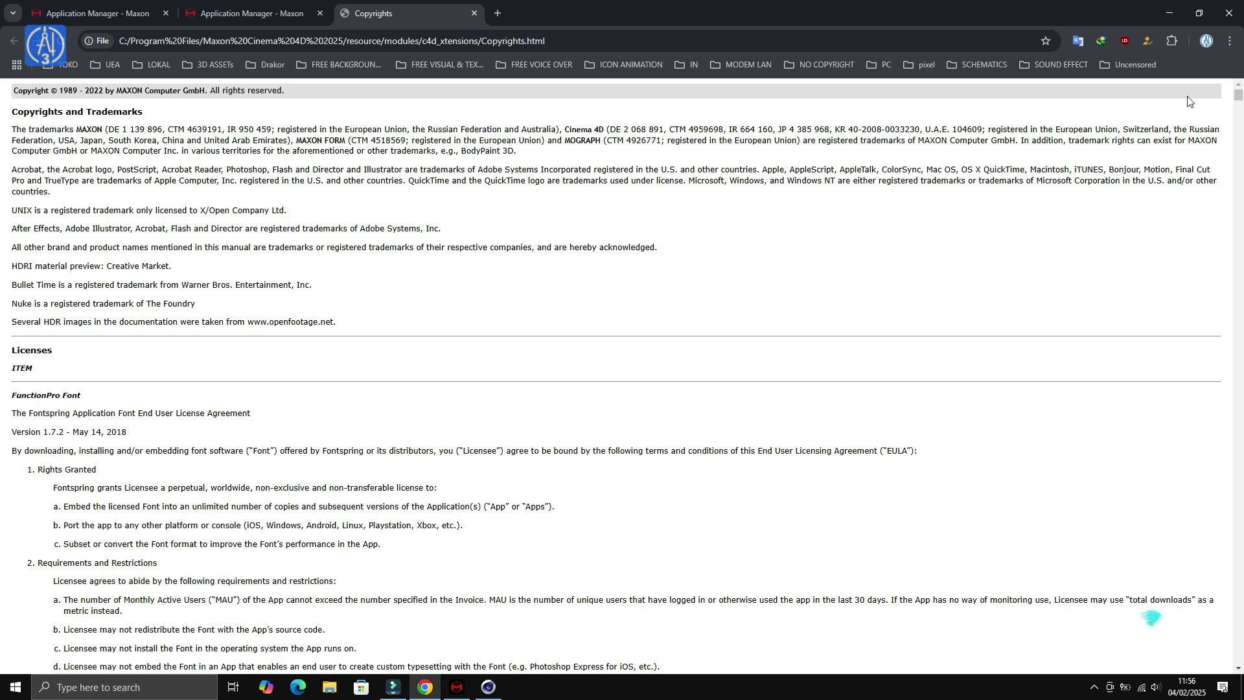
click(1170, 12)
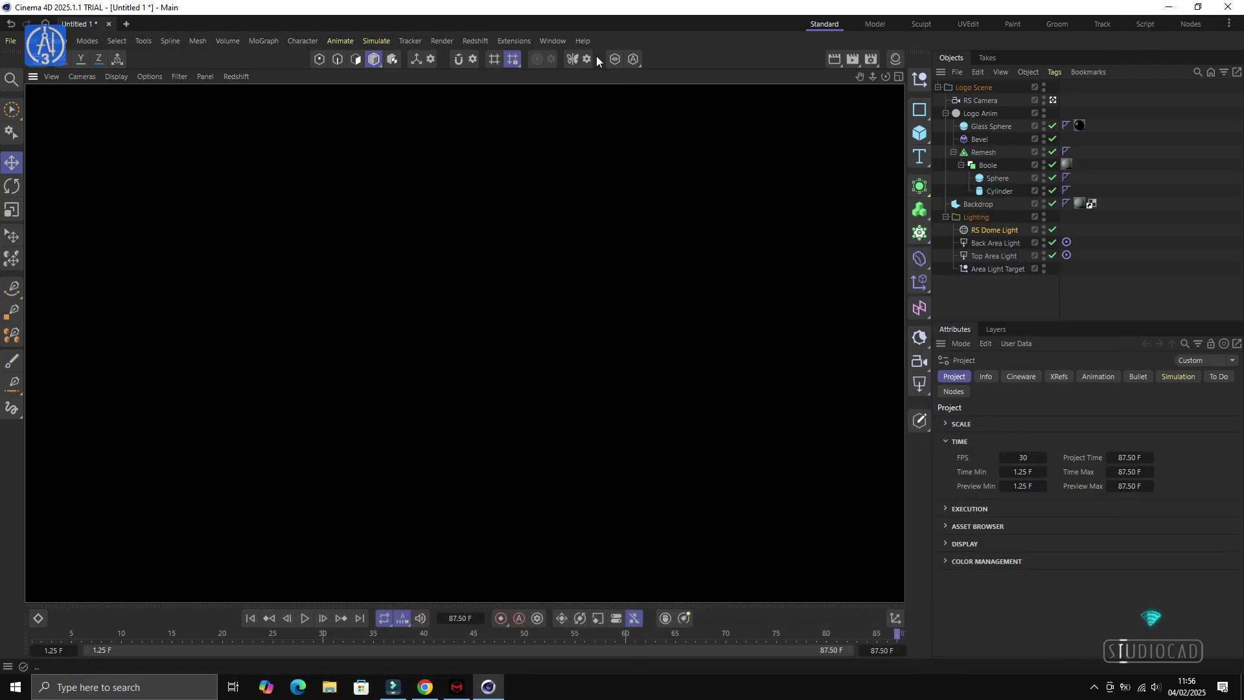
click(583, 41)
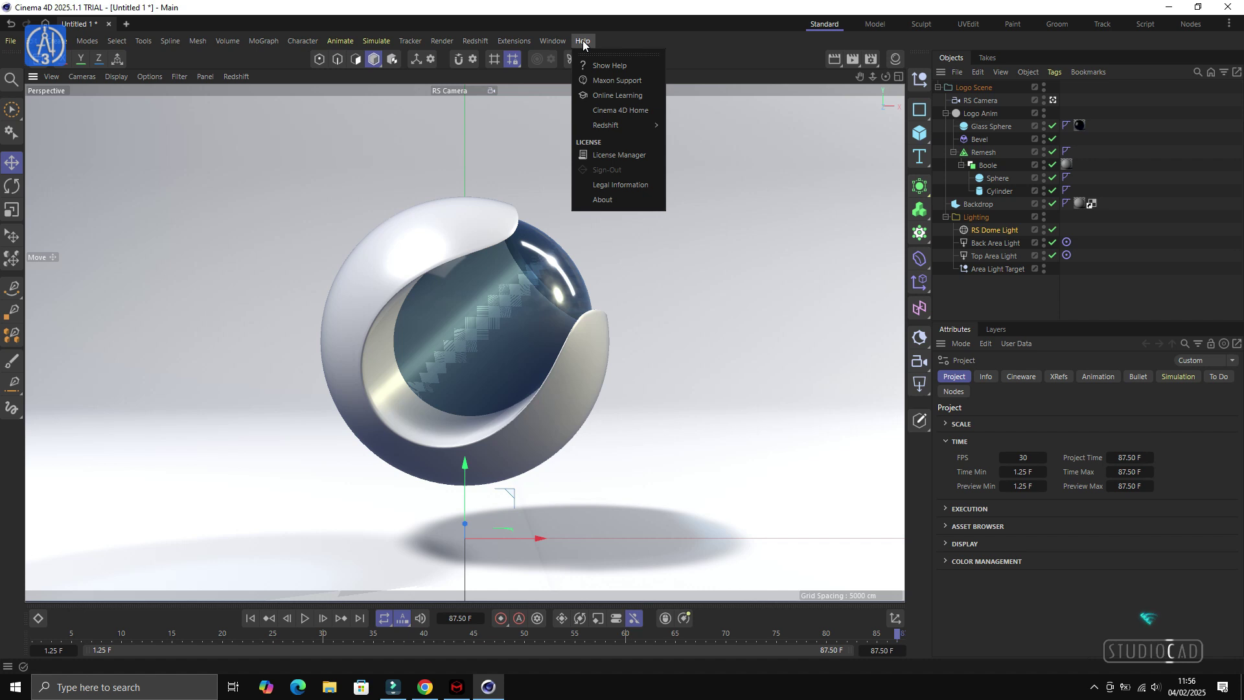
Show the About box with version 2025.1.1 TRIAL, close it, and reopen it.
click(624, 197)
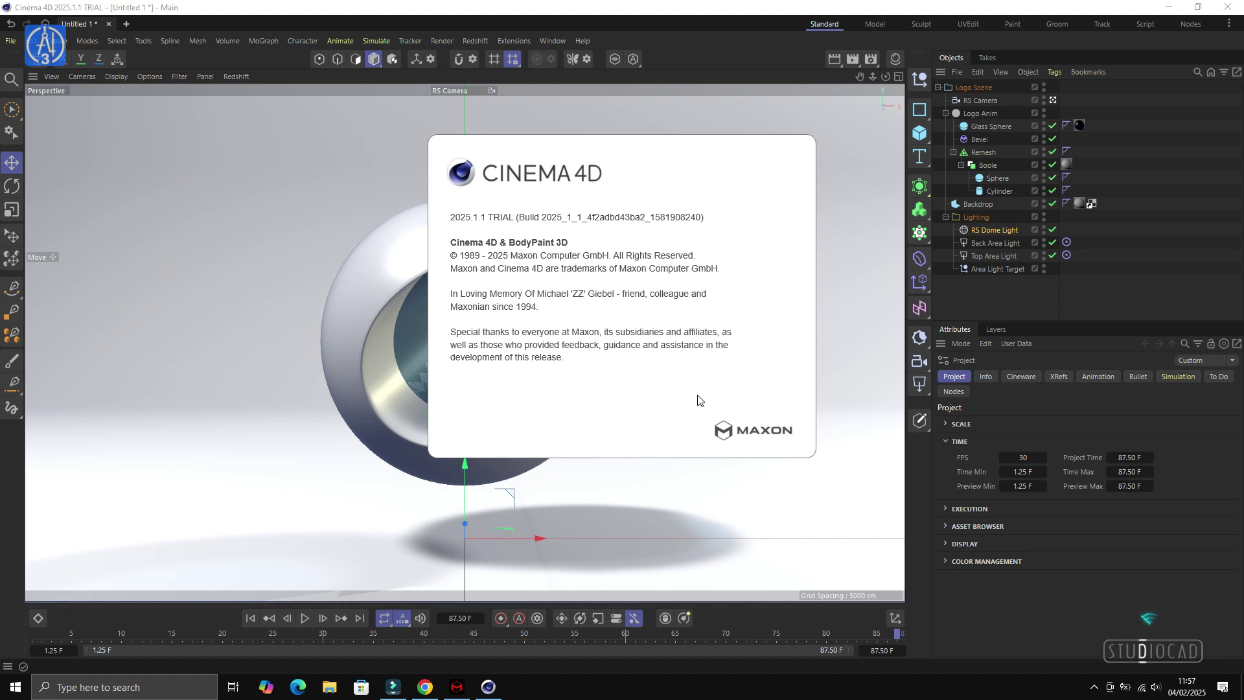
click(707, 175)
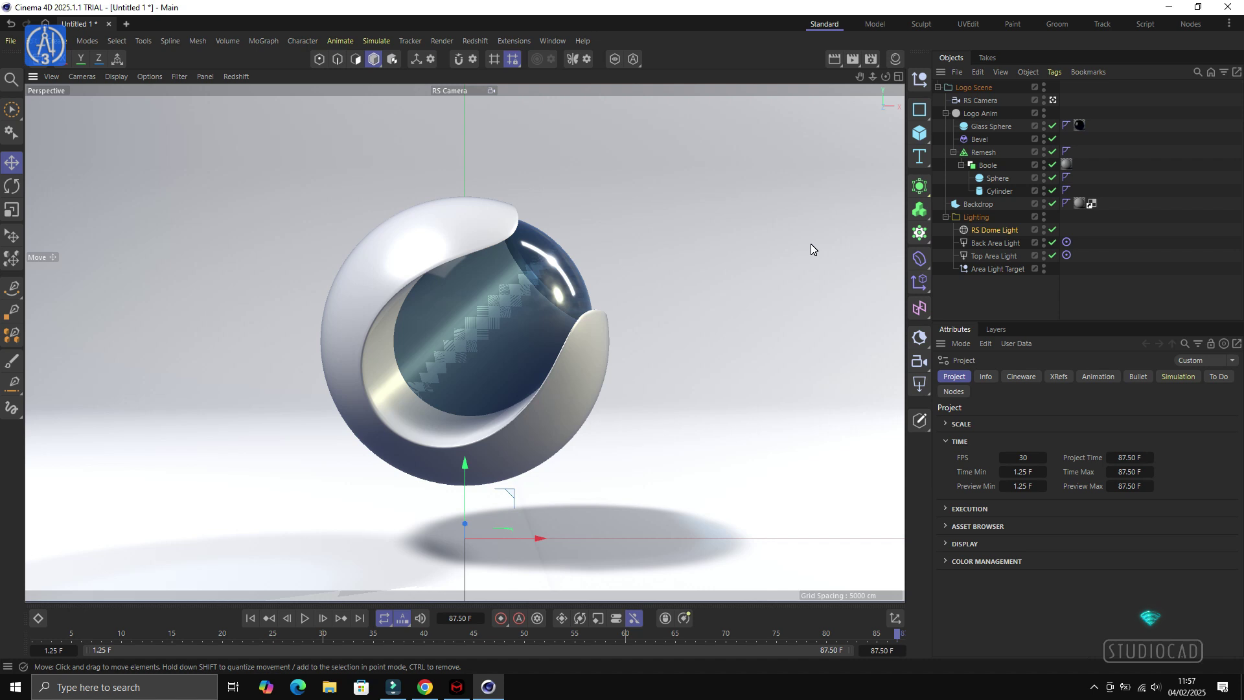
click(583, 41)
click(598, 198)
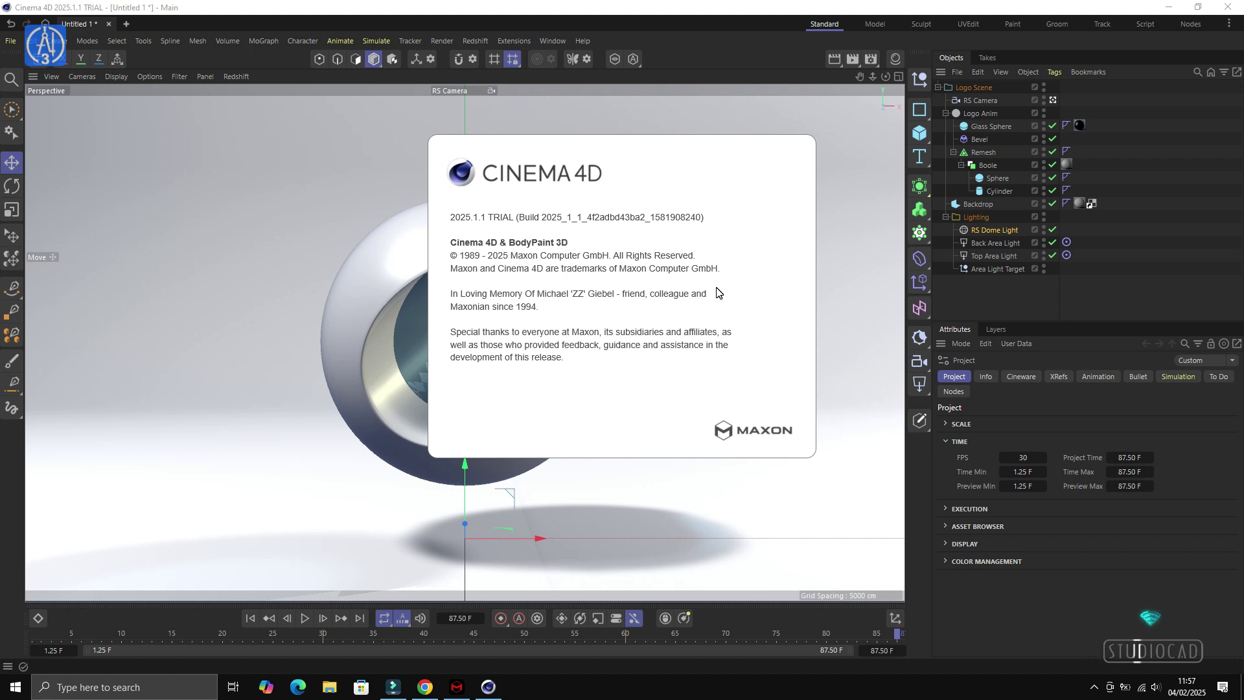
Quit Cinema 4D without saving Untitled 1, then relaunch Cinema 4D 2025 from Start.
click(764, 412)
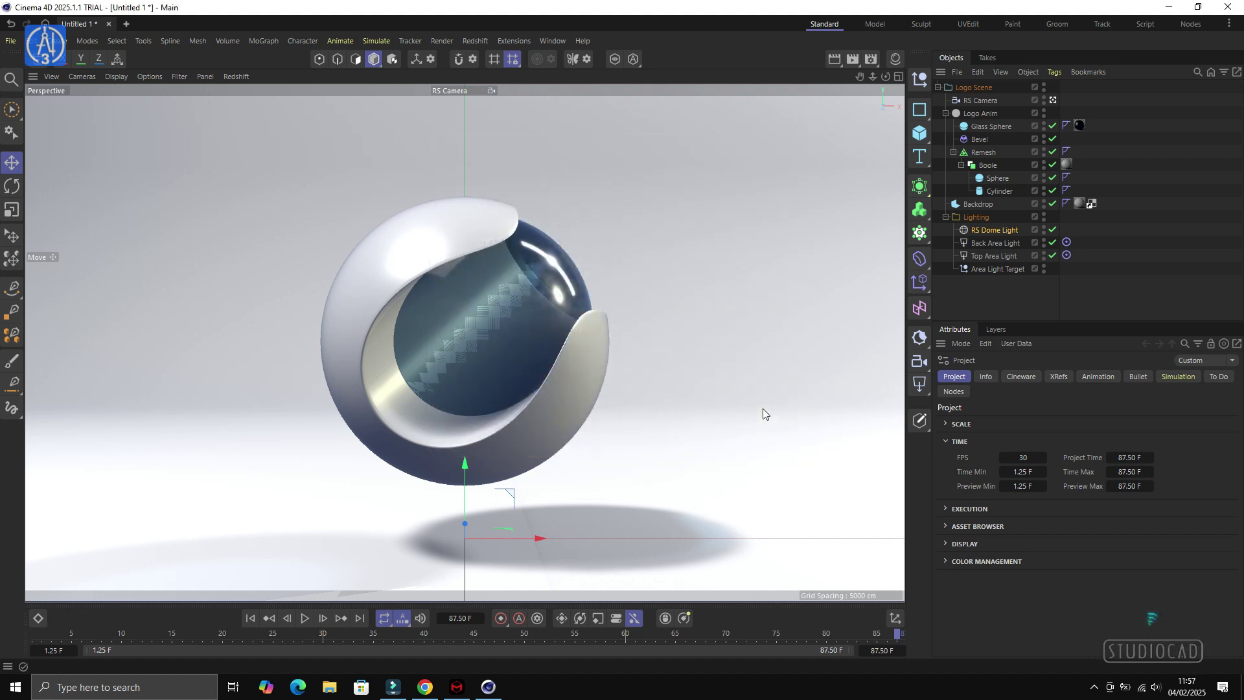
click(1228, 7)
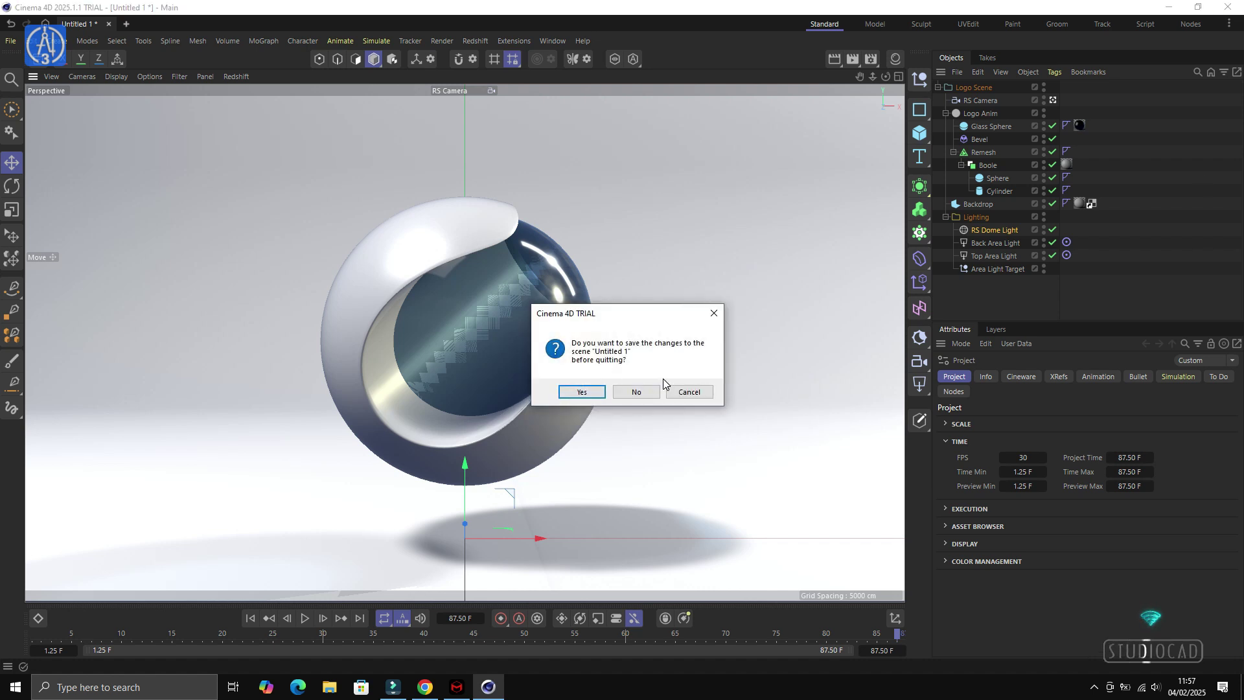
click(647, 398)
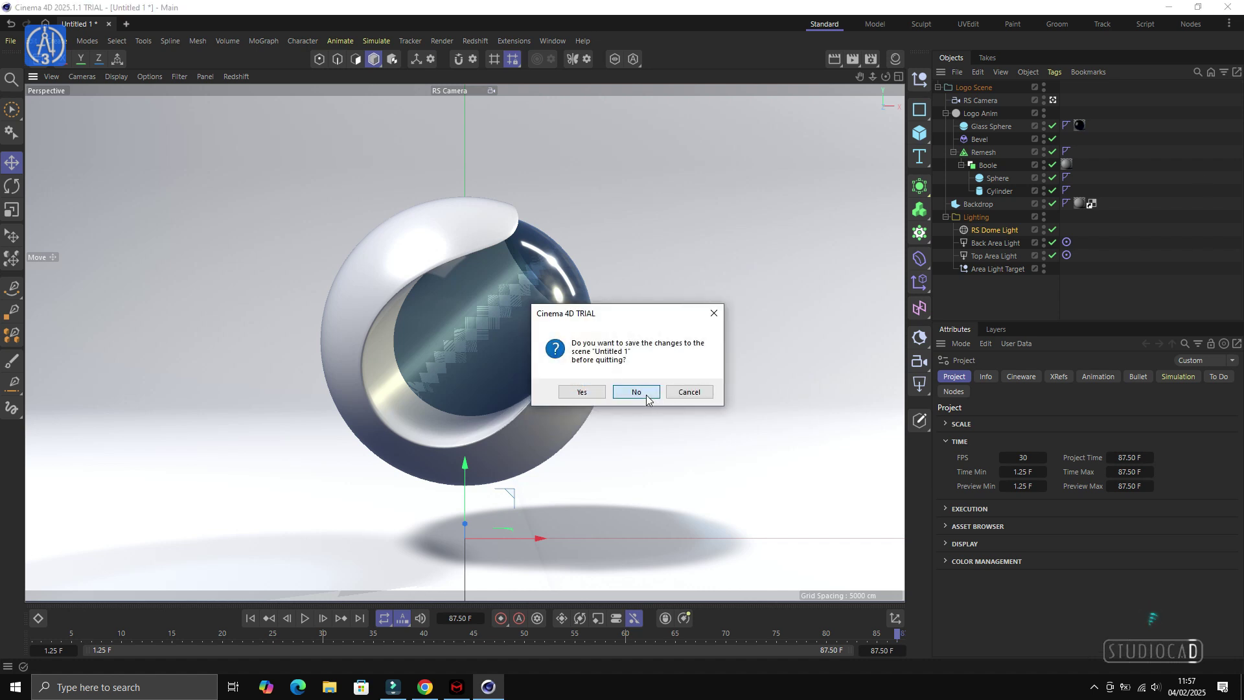
click(647, 398)
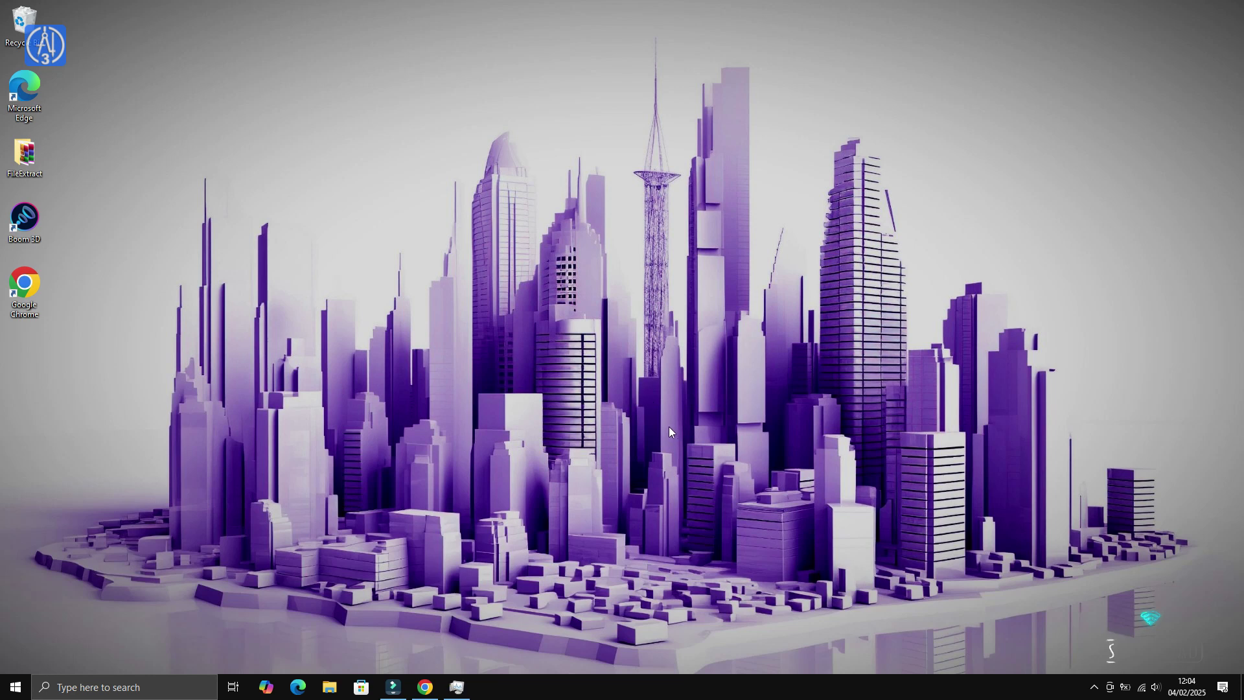
click(15, 687)
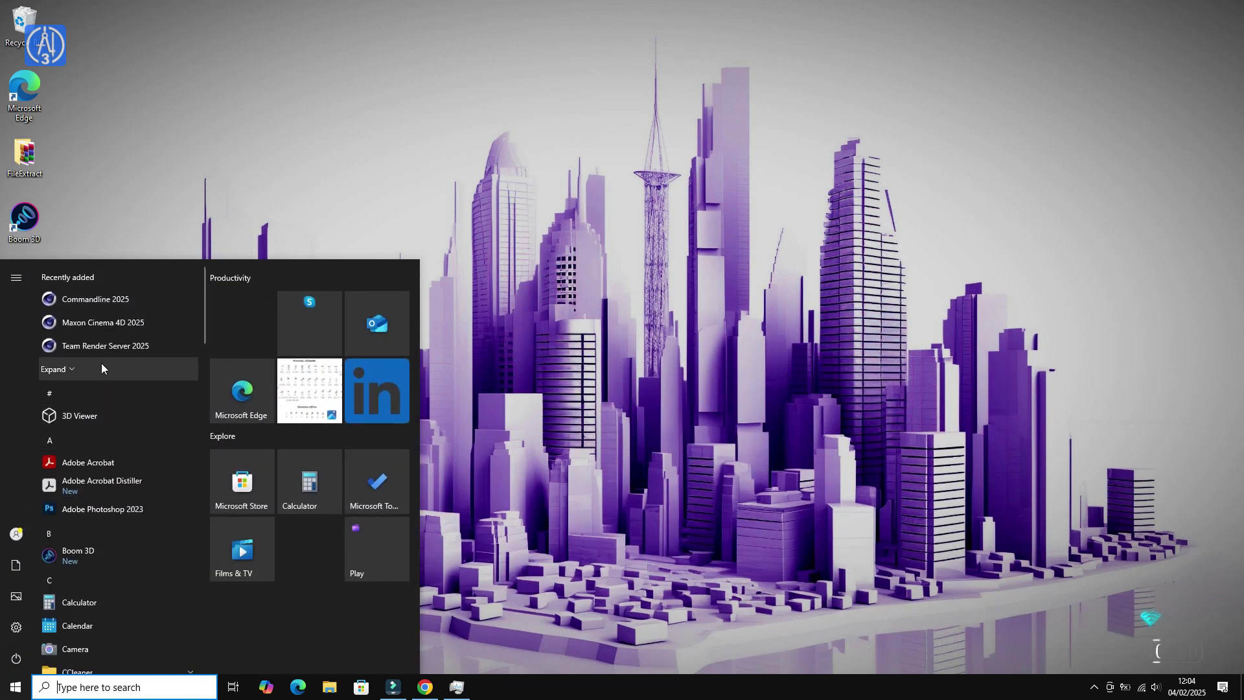
click(109, 322)
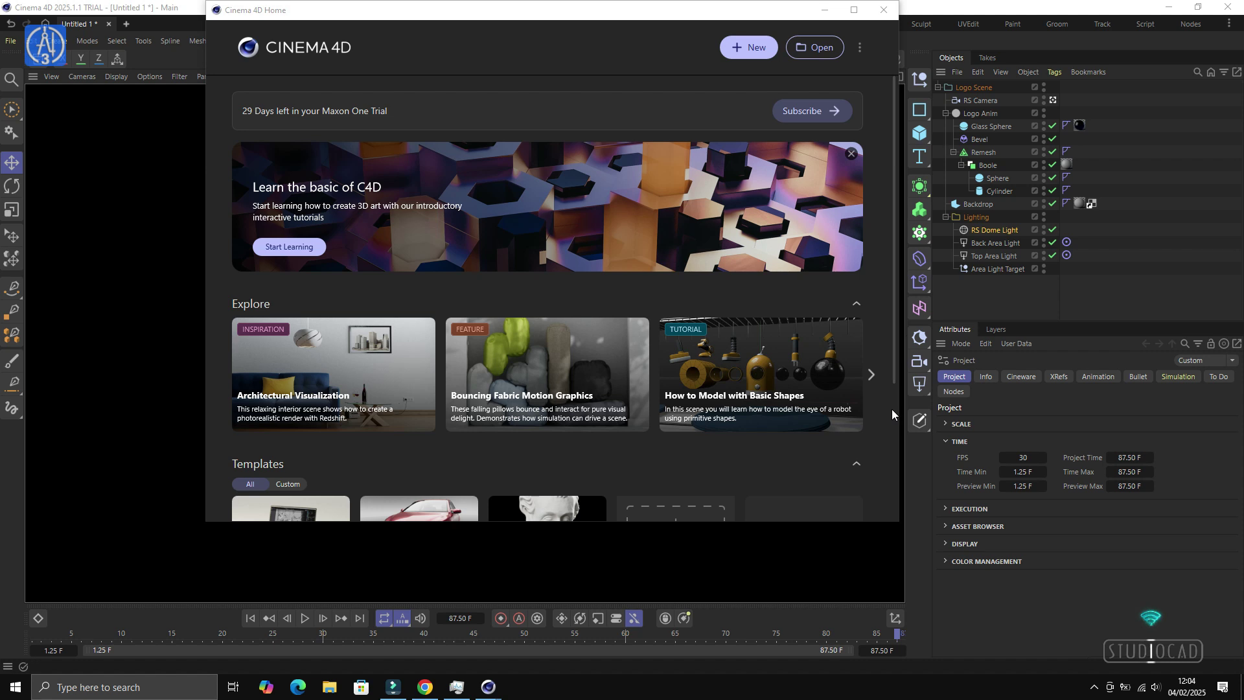
Page the Explore carousel to 'How to Add Assets to Your Scene' and open its details.
click(872, 380)
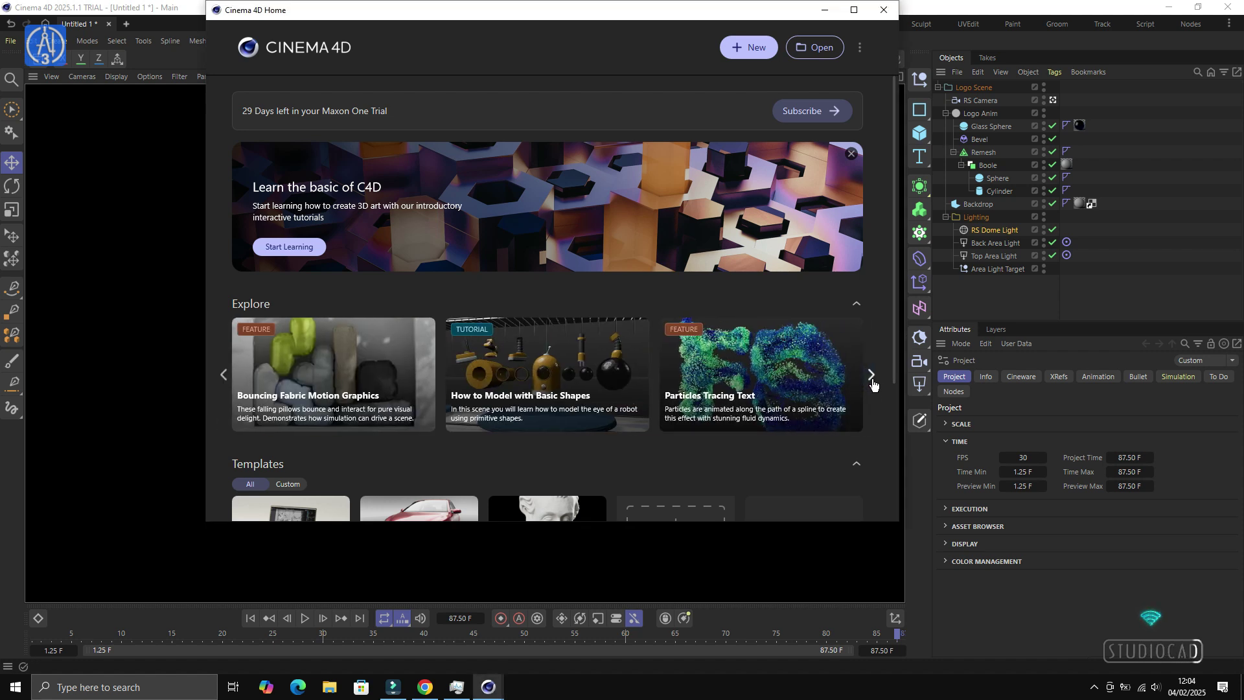
click(872, 376)
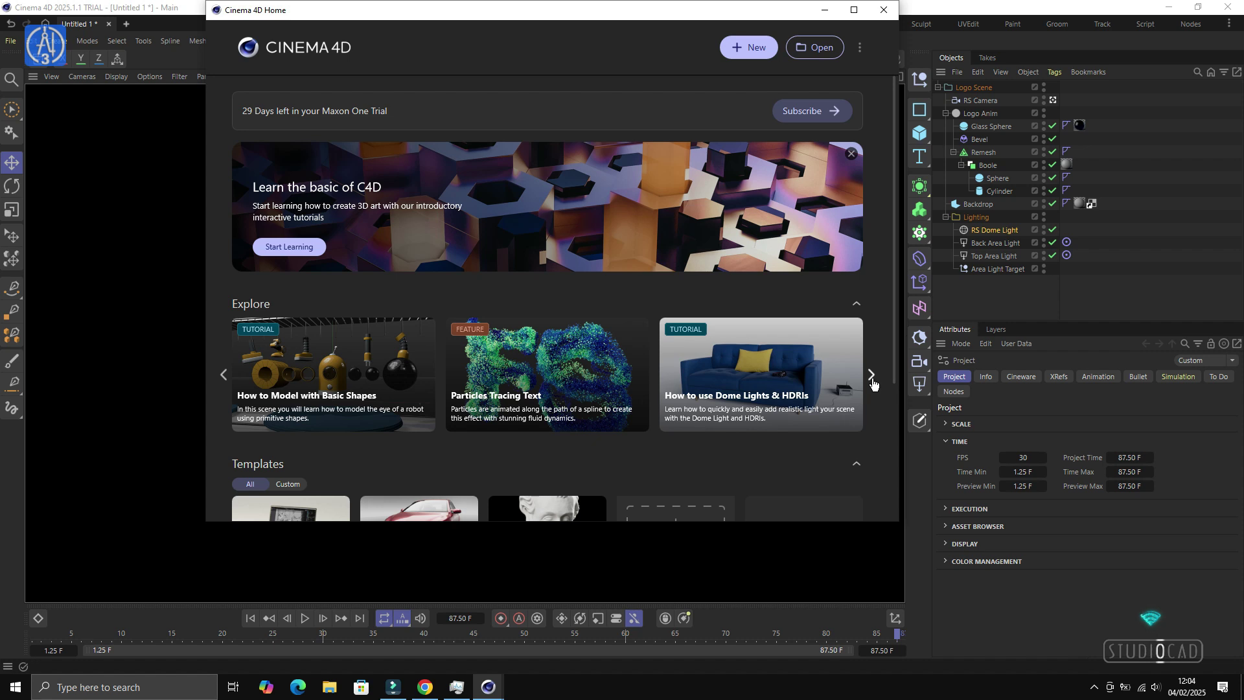
click(871, 375)
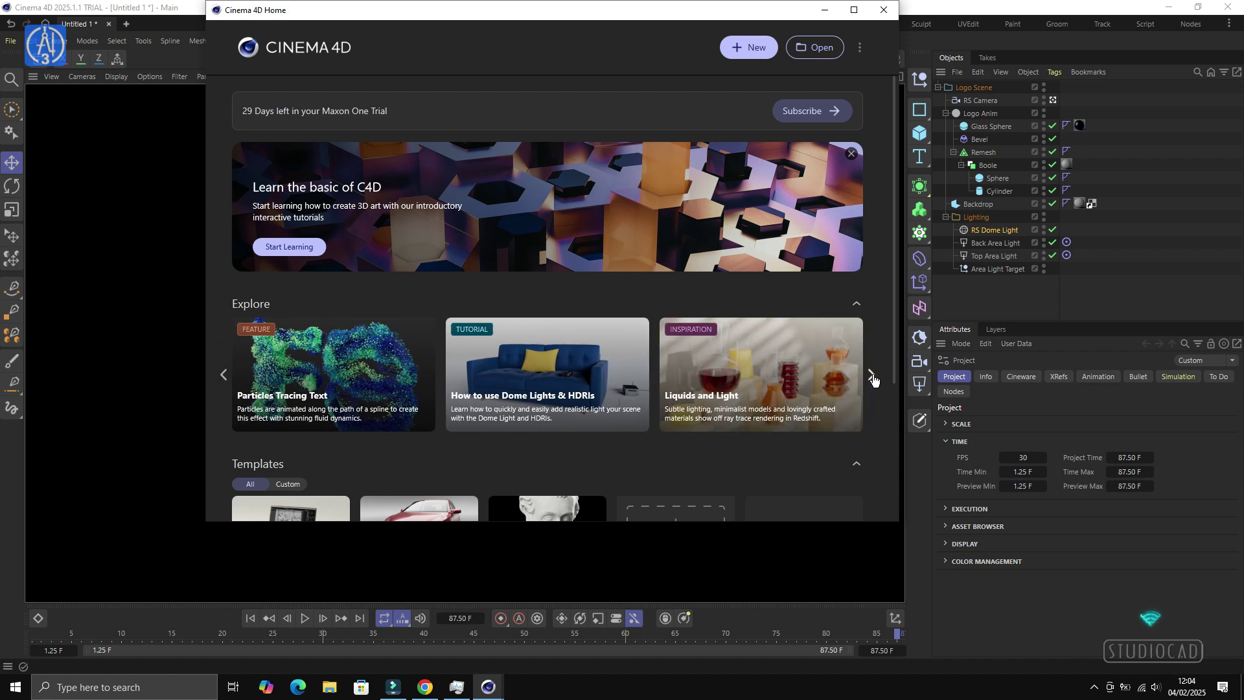
click(872, 376)
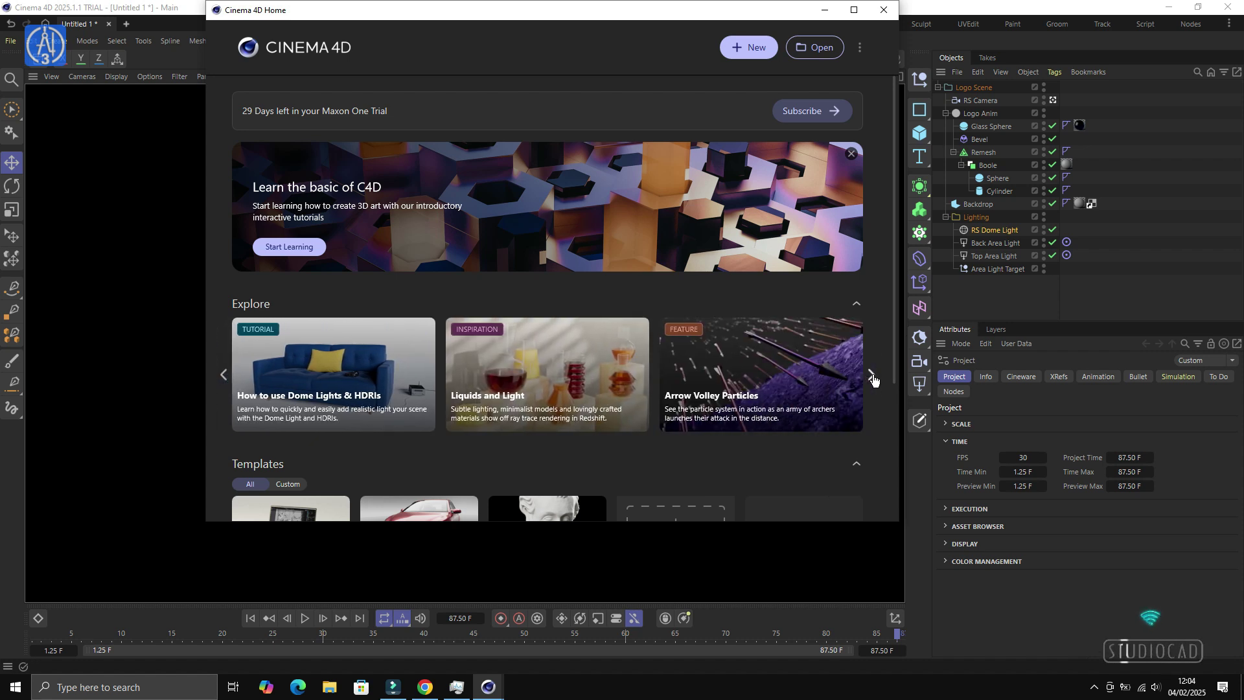
click(872, 375)
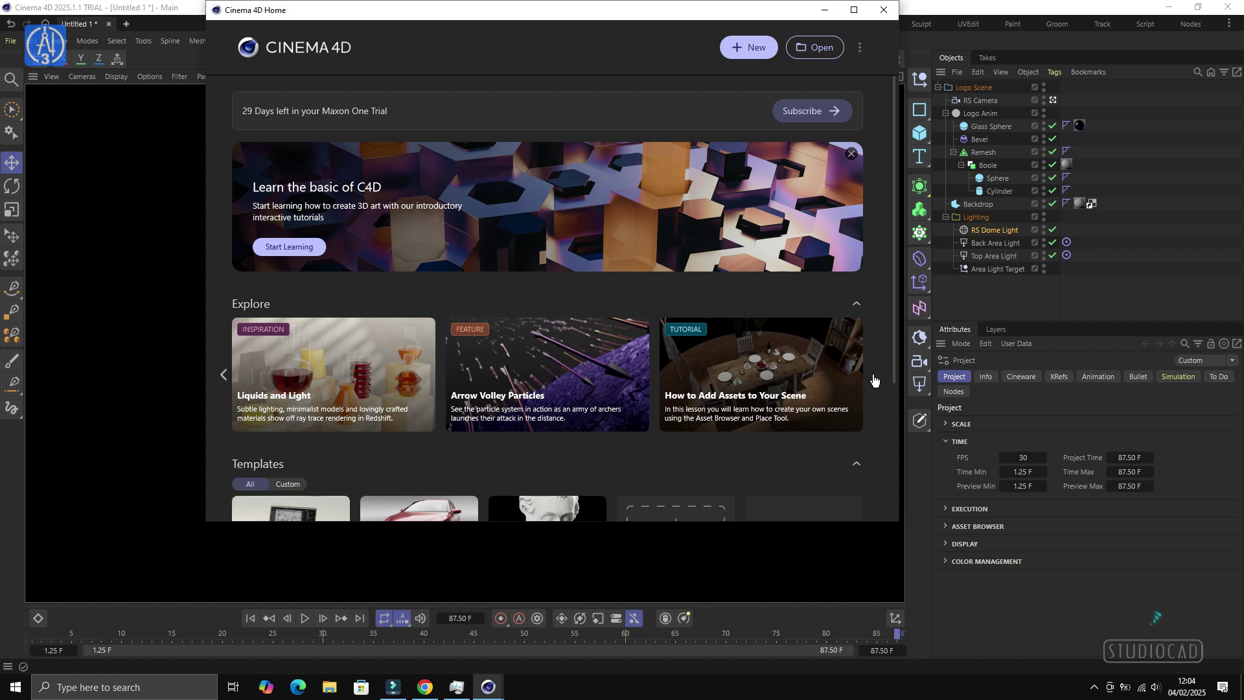
click(790, 389)
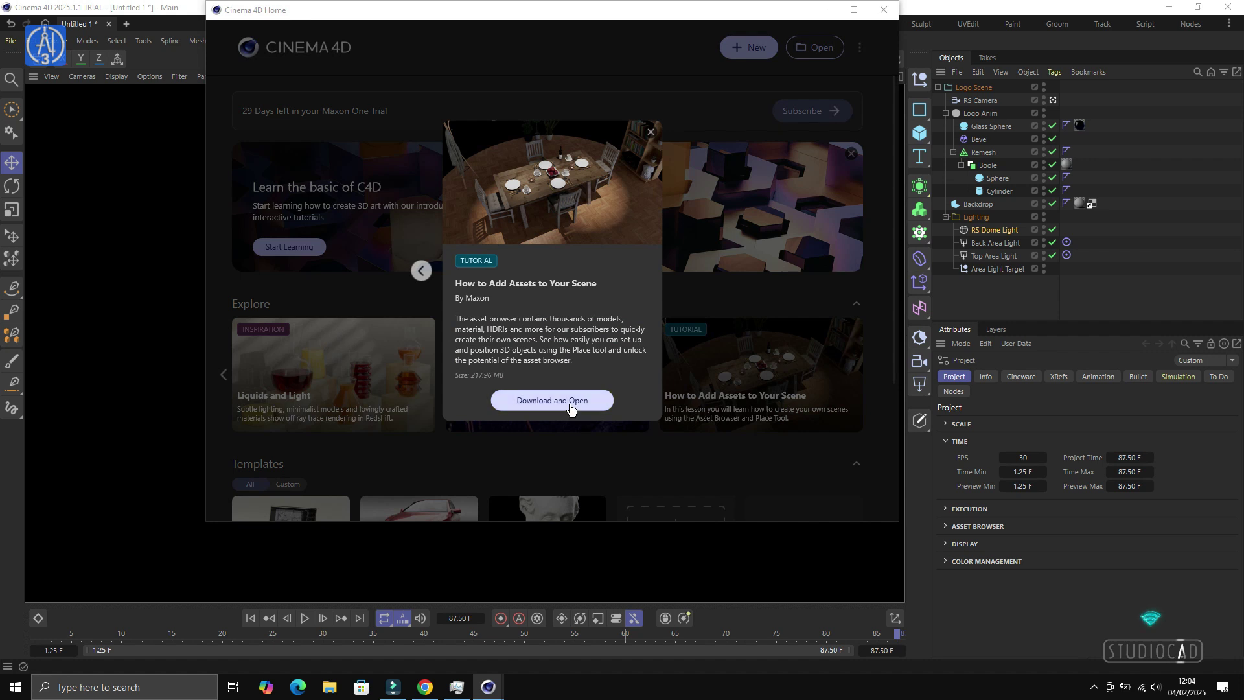
Download and open the 217.96 MB How to Add Assets tutorial scene.
click(552, 400)
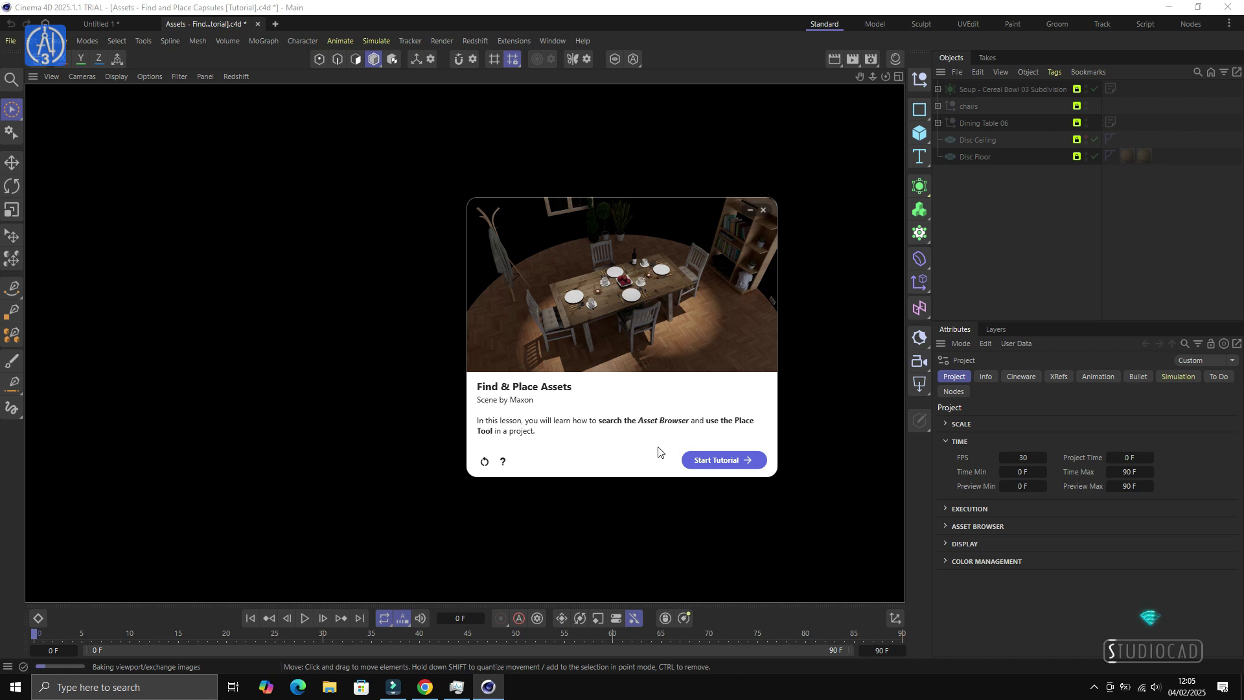
Page through the Find & Place Assets tutorial to its final up-direction step.
click(753, 460)
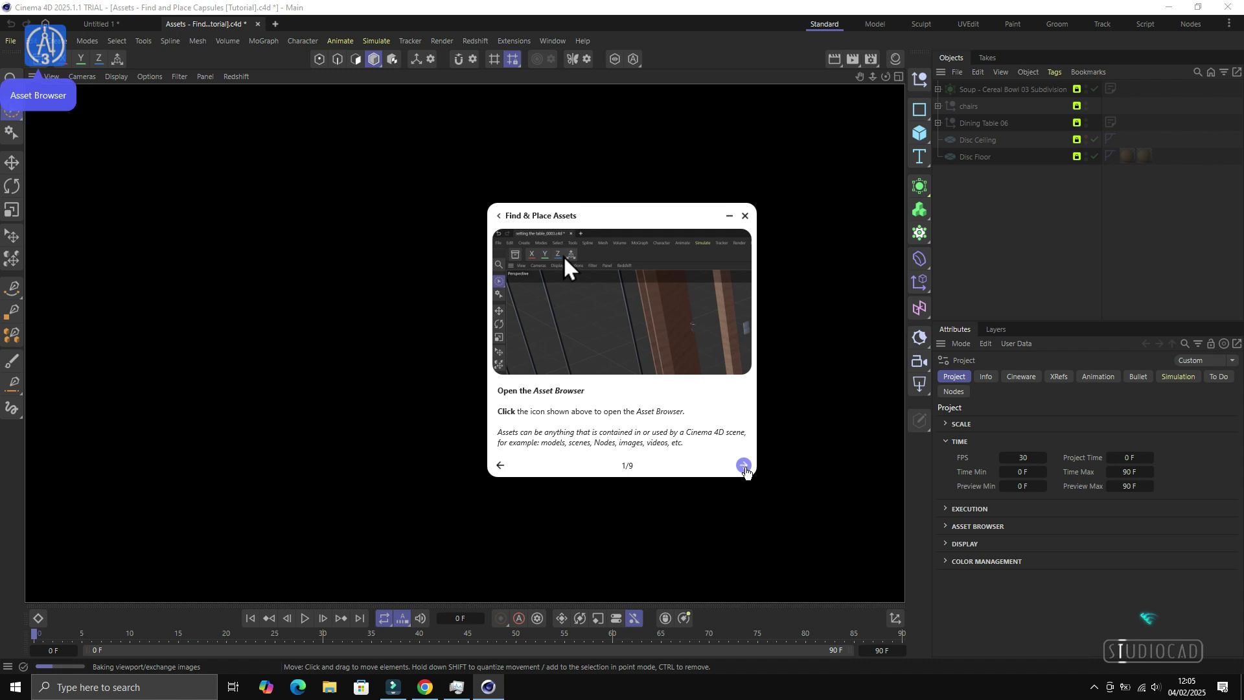
click(746, 471)
click(746, 471)
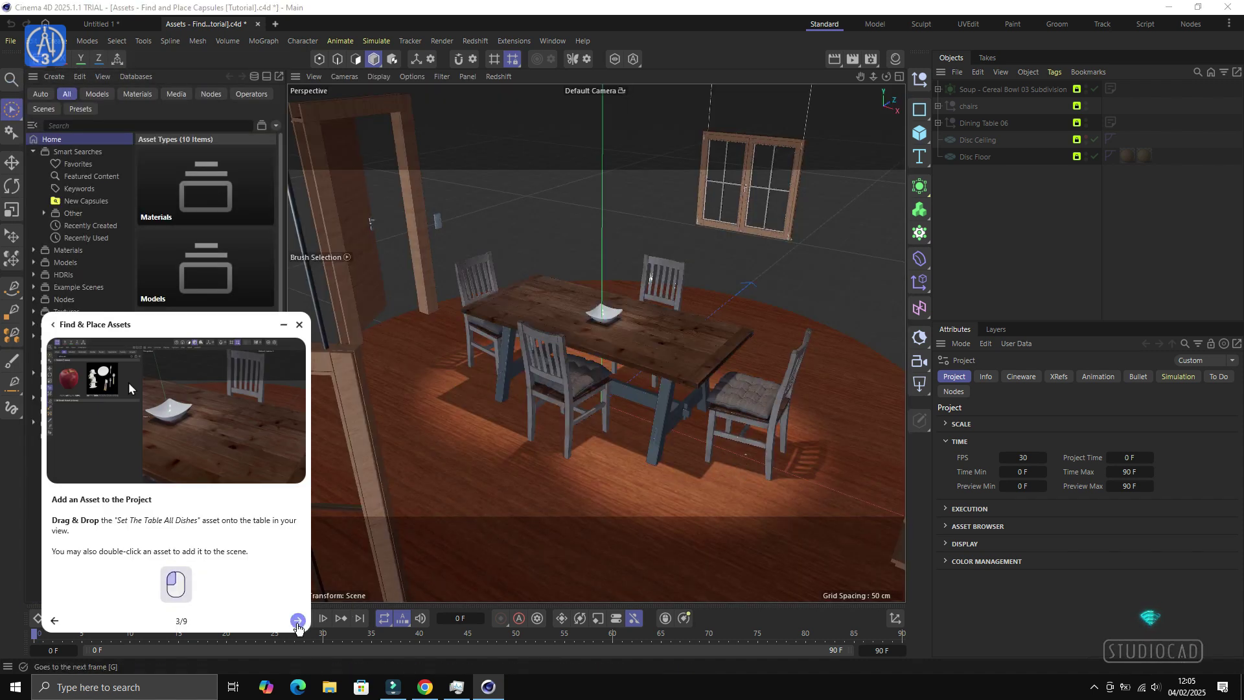
click(297, 621)
click(298, 622)
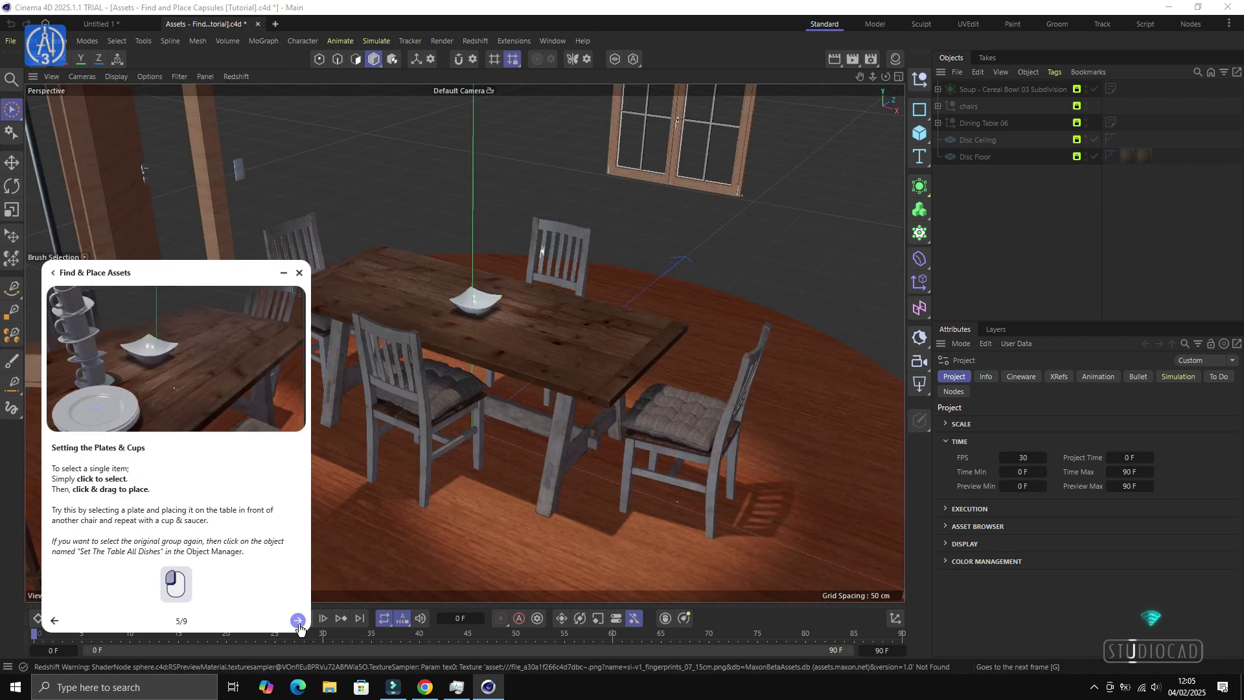
click(298, 621)
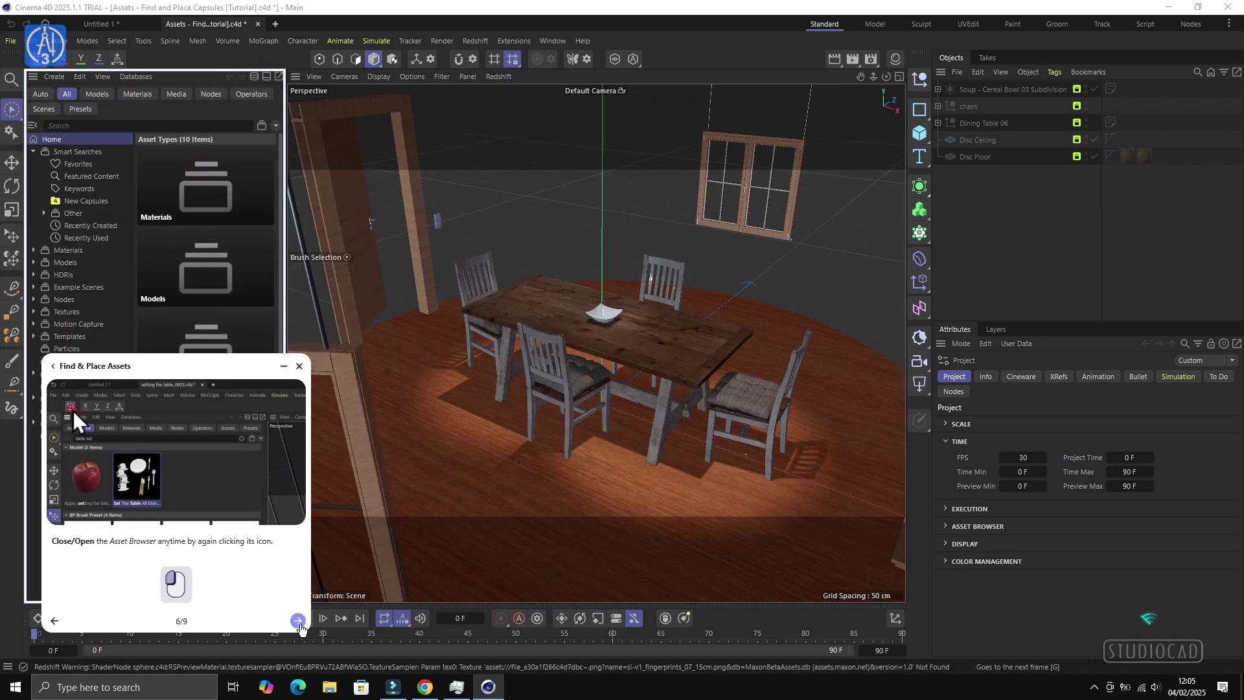
click(298, 621)
click(298, 620)
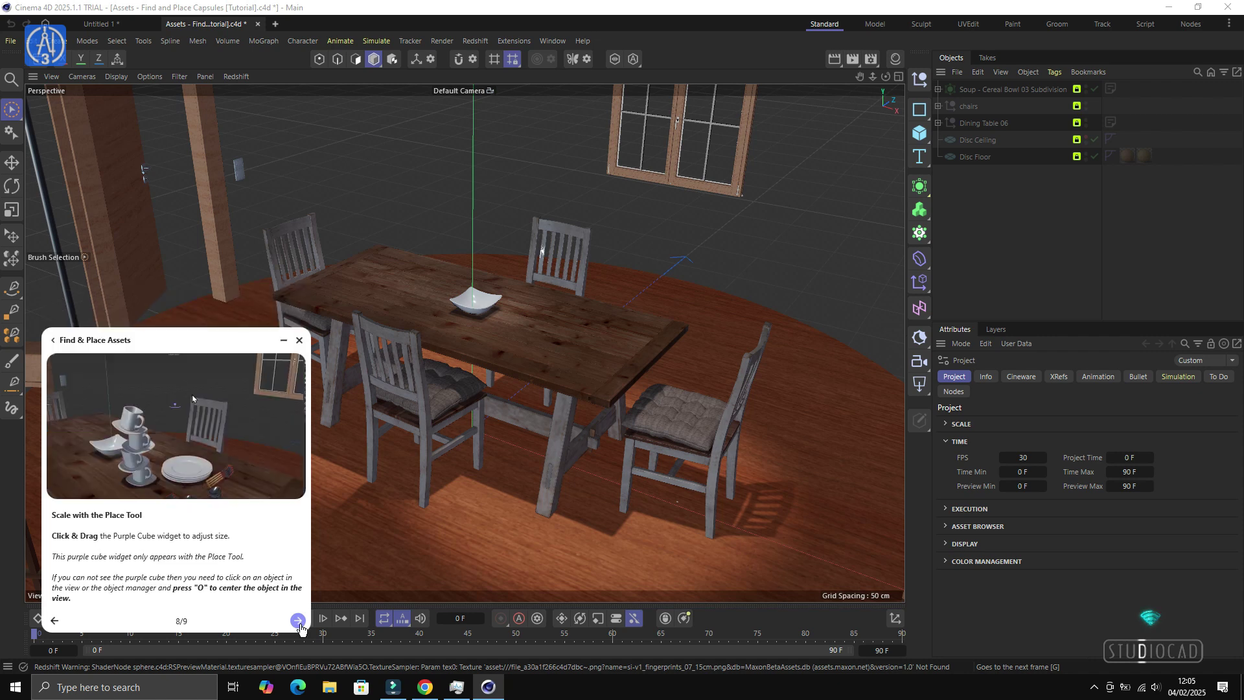
click(299, 622)
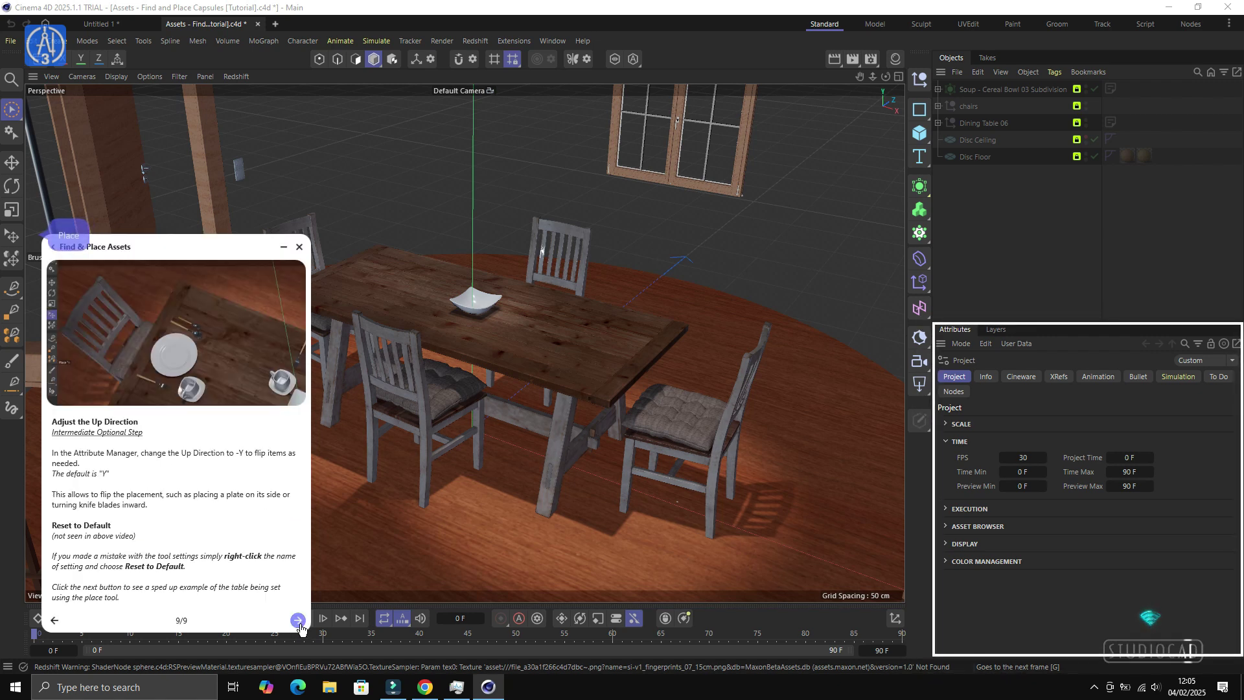
click(298, 620)
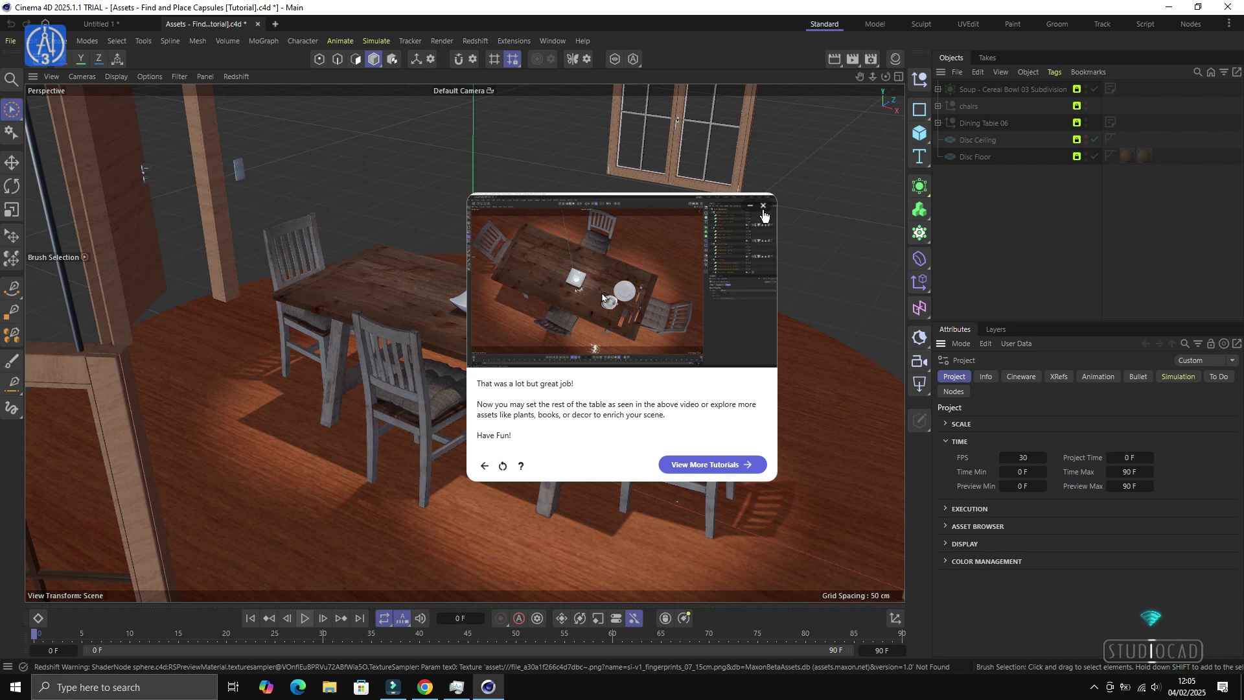
Dismiss the tutorial's closing message and dolly the viewport out to show more of the room.
click(765, 215)
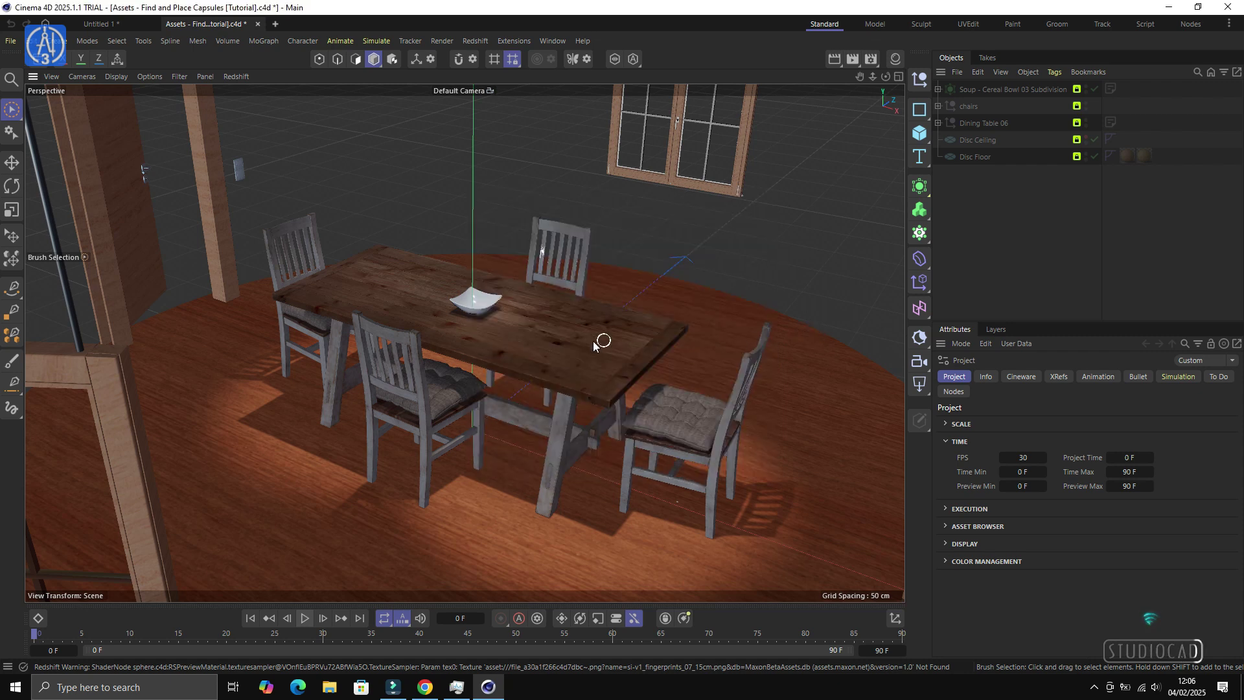
scroll(600, 353, down, 2)
scroll(600, 347, down, 2)
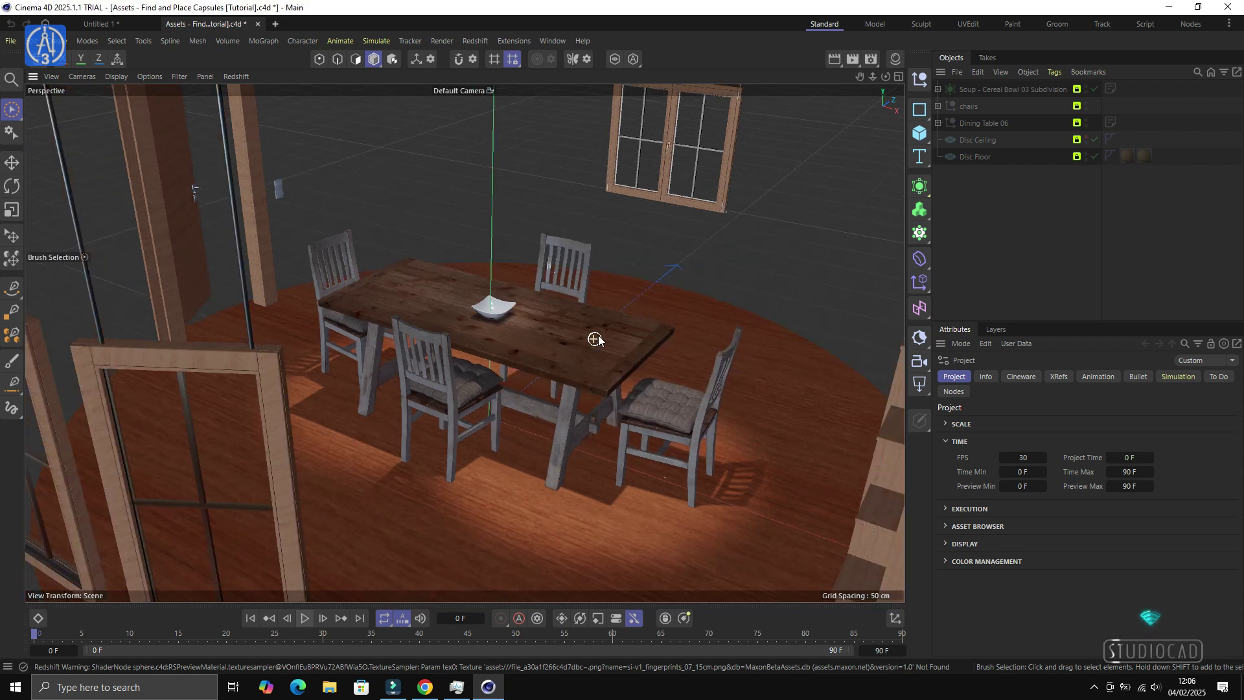
scroll(595, 343, down, 2)
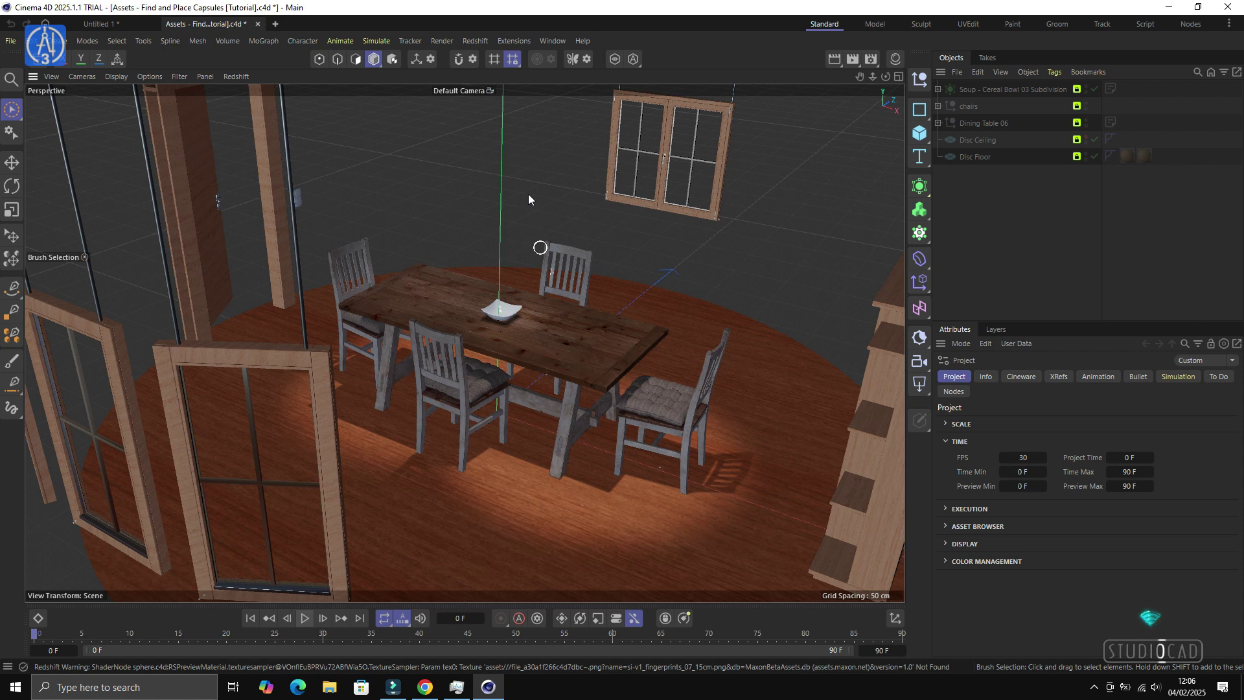
Cycle through the Model, Sculpt, UV Edit, Paint, Groom, Track, Script and Nodes layouts.
click(868, 24)
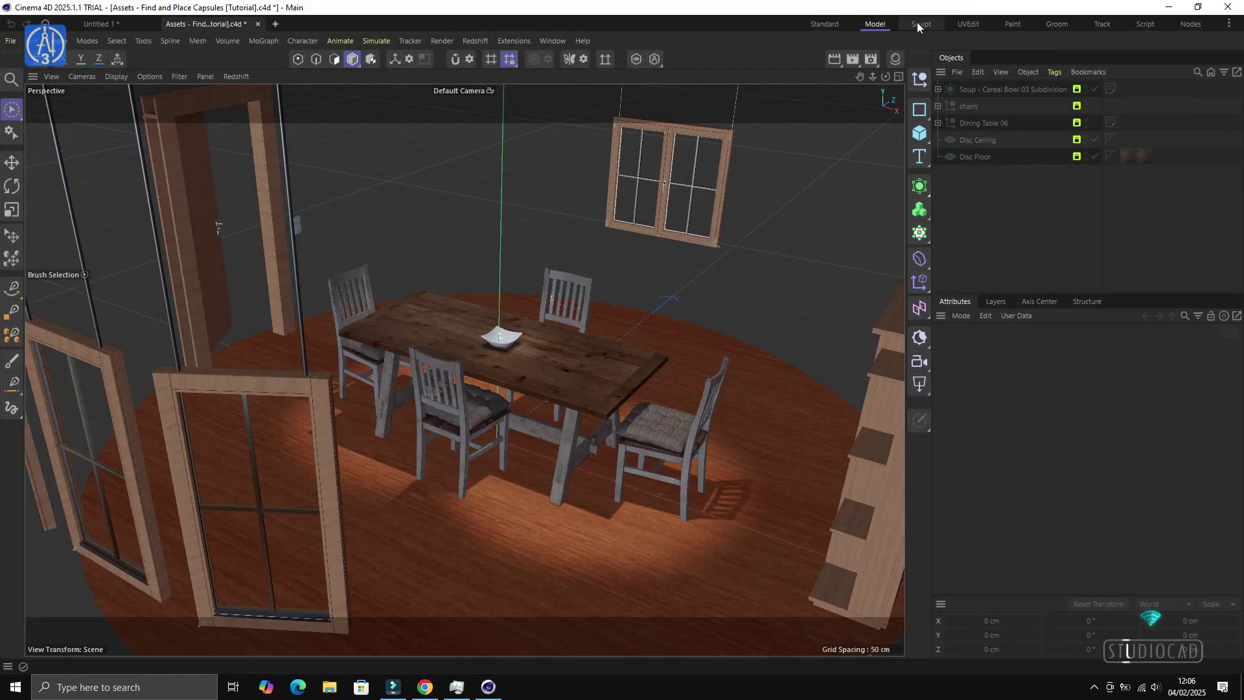
click(918, 23)
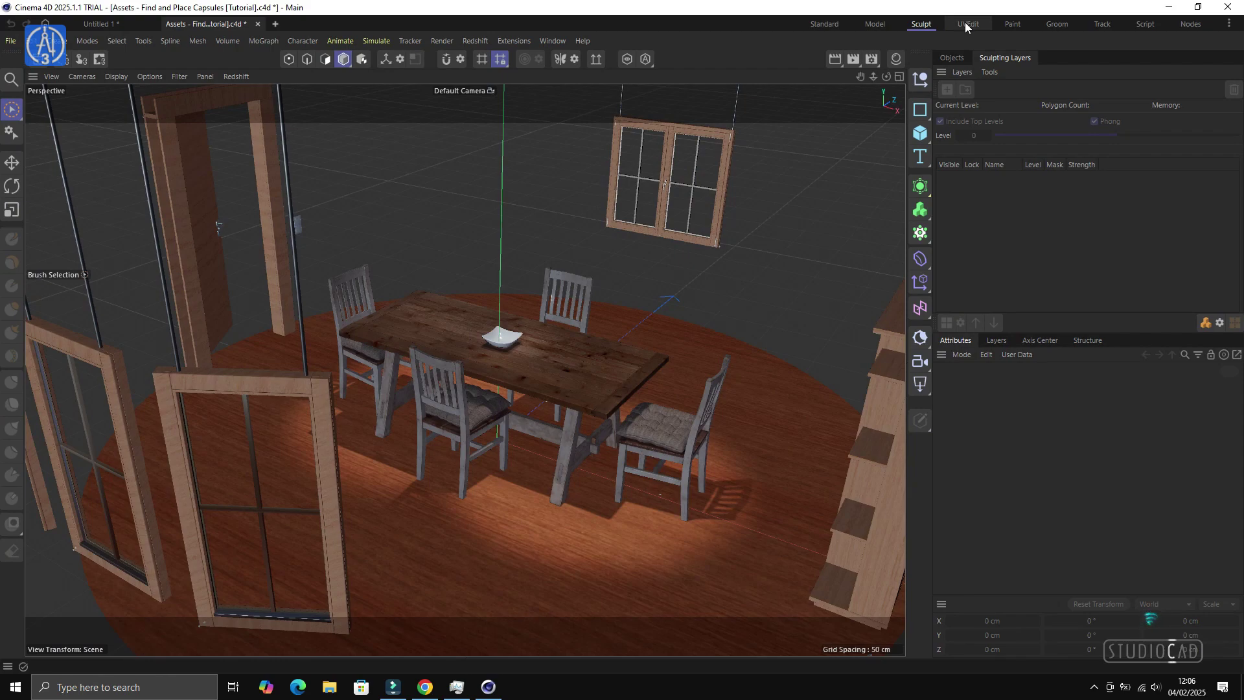
click(965, 23)
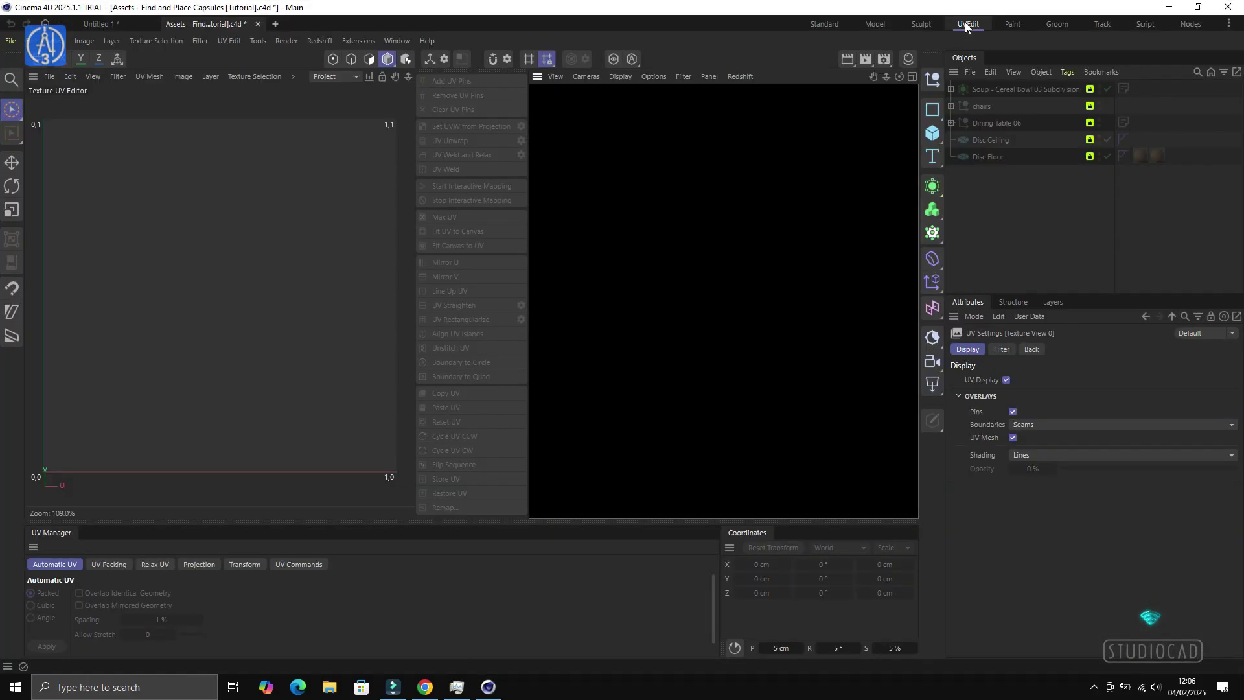
click(1013, 25)
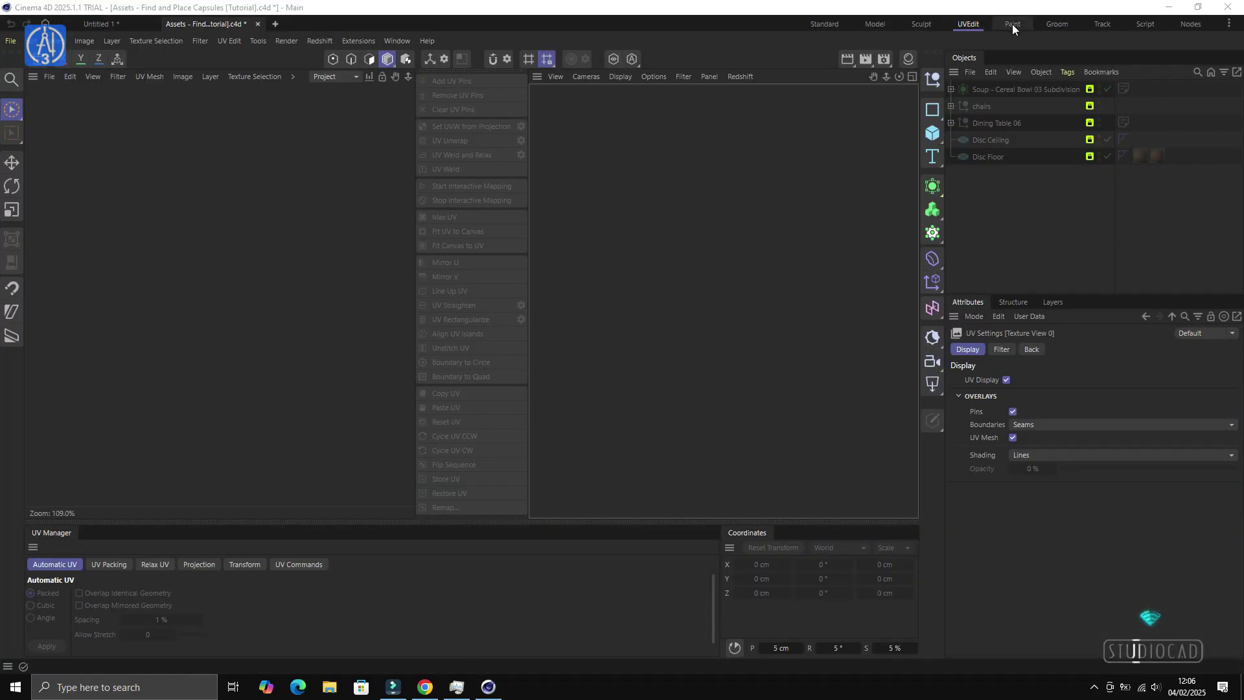
click(1052, 23)
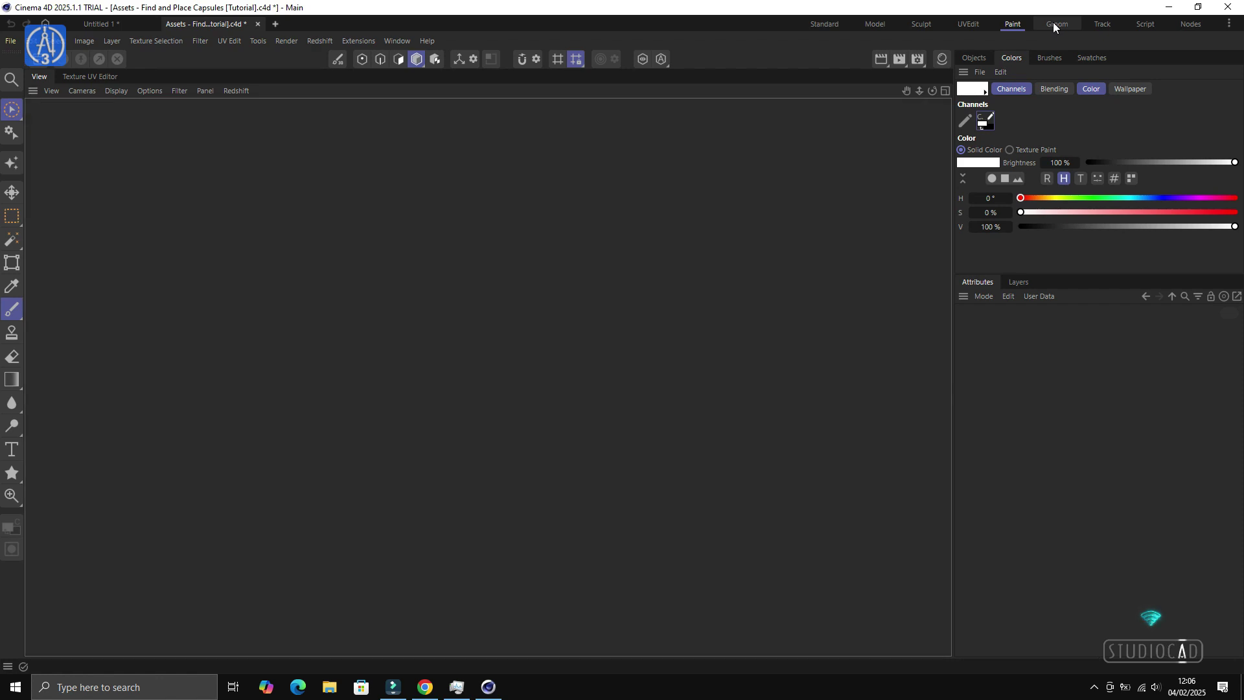
click(1105, 25)
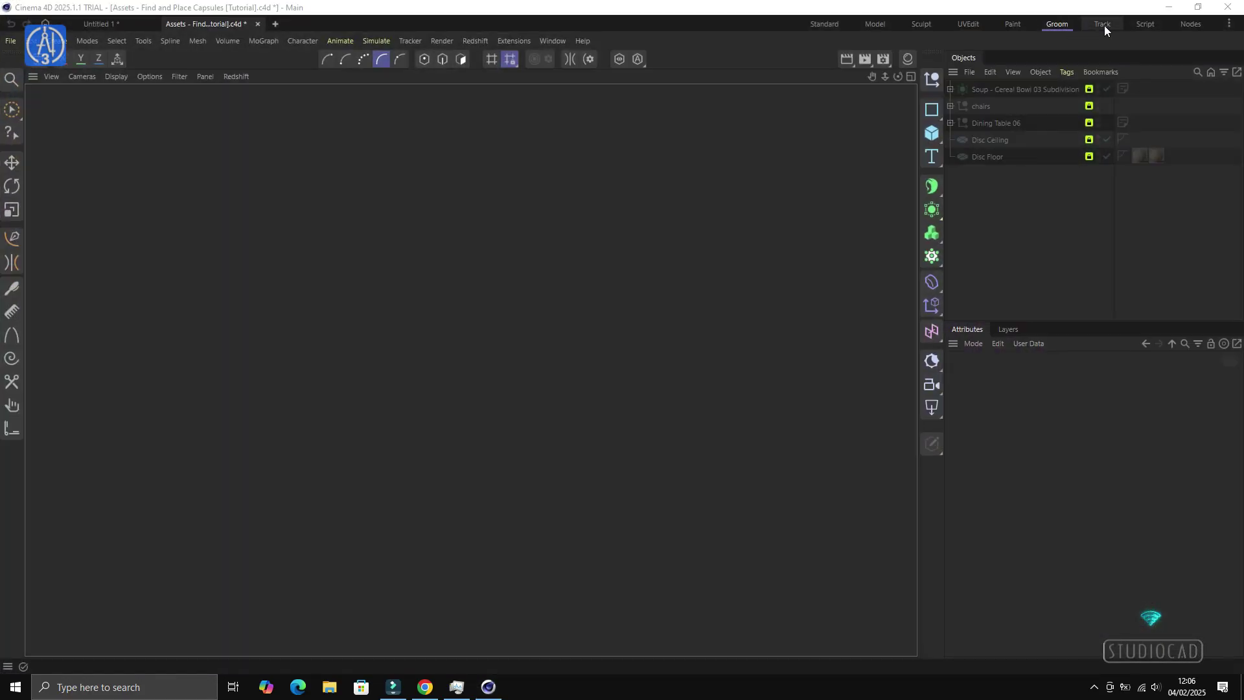
click(1143, 24)
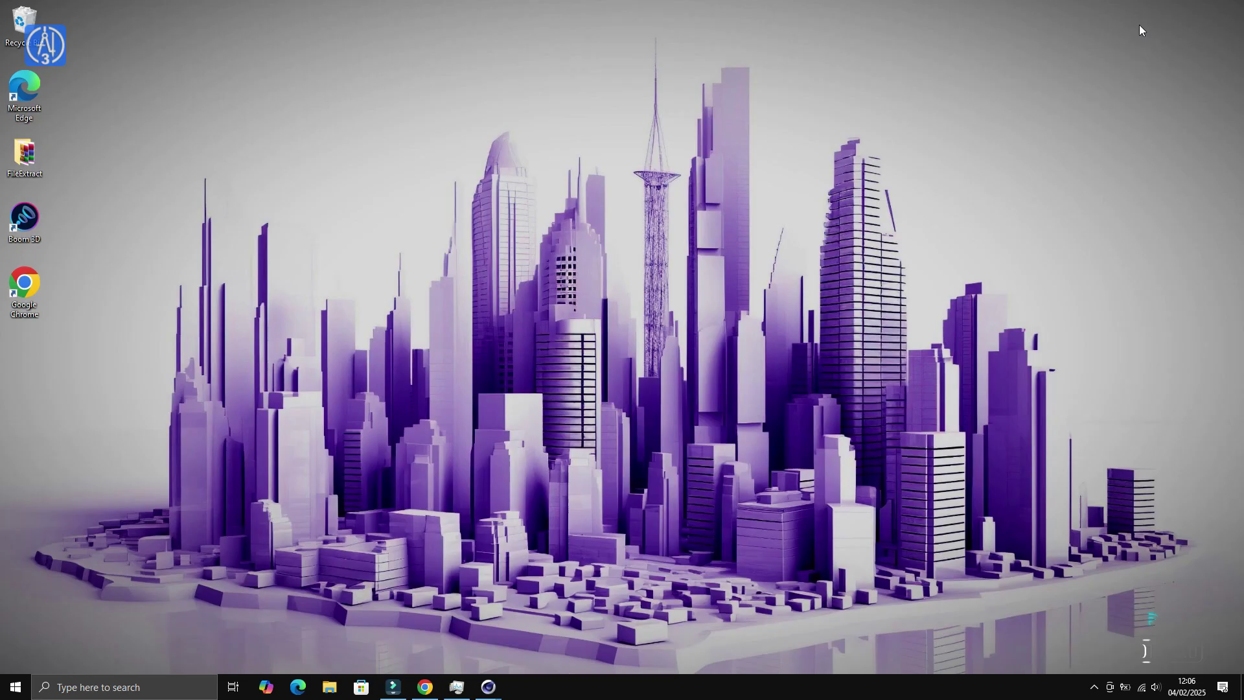
click(1189, 24)
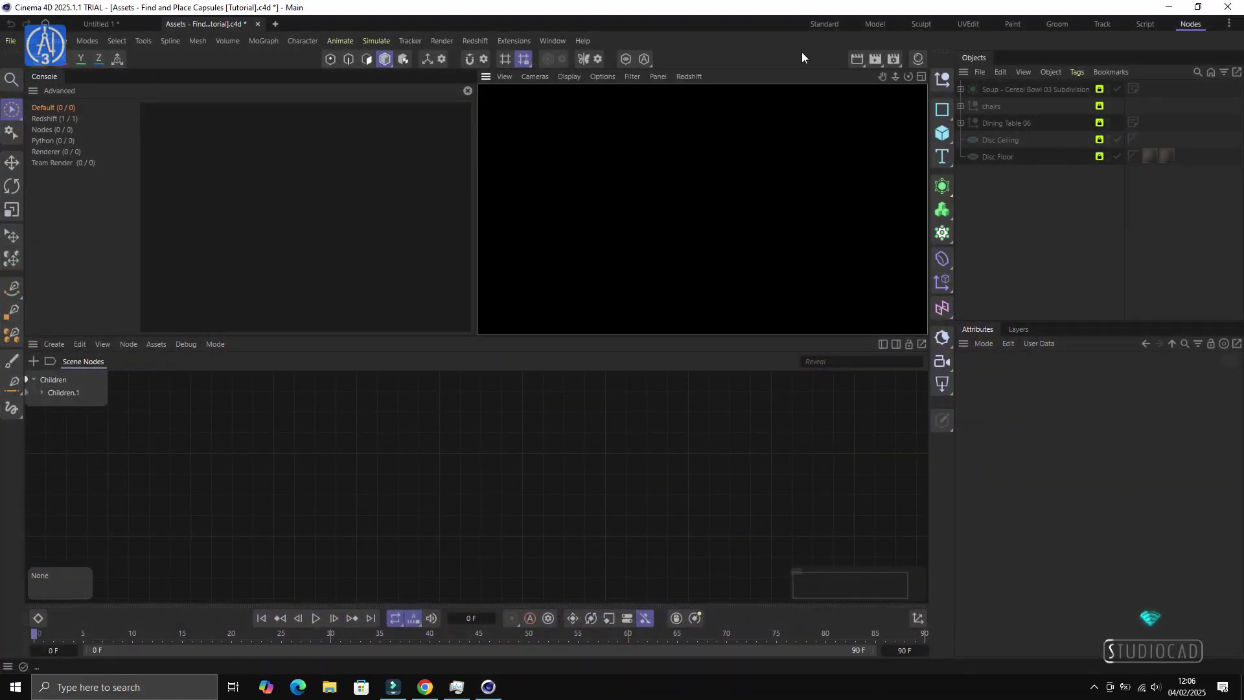
View the 2025.1.1 TRIAL About box, close it, and start quitting Cinema 4D.
click(584, 43)
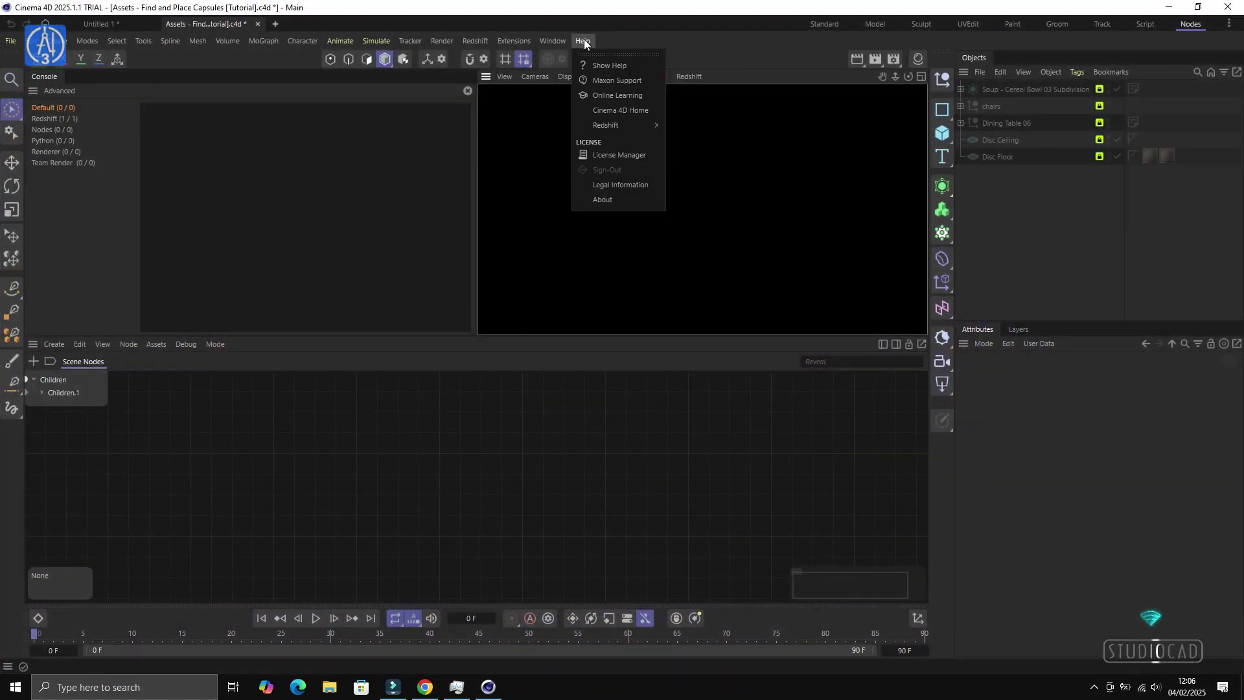
click(627, 200)
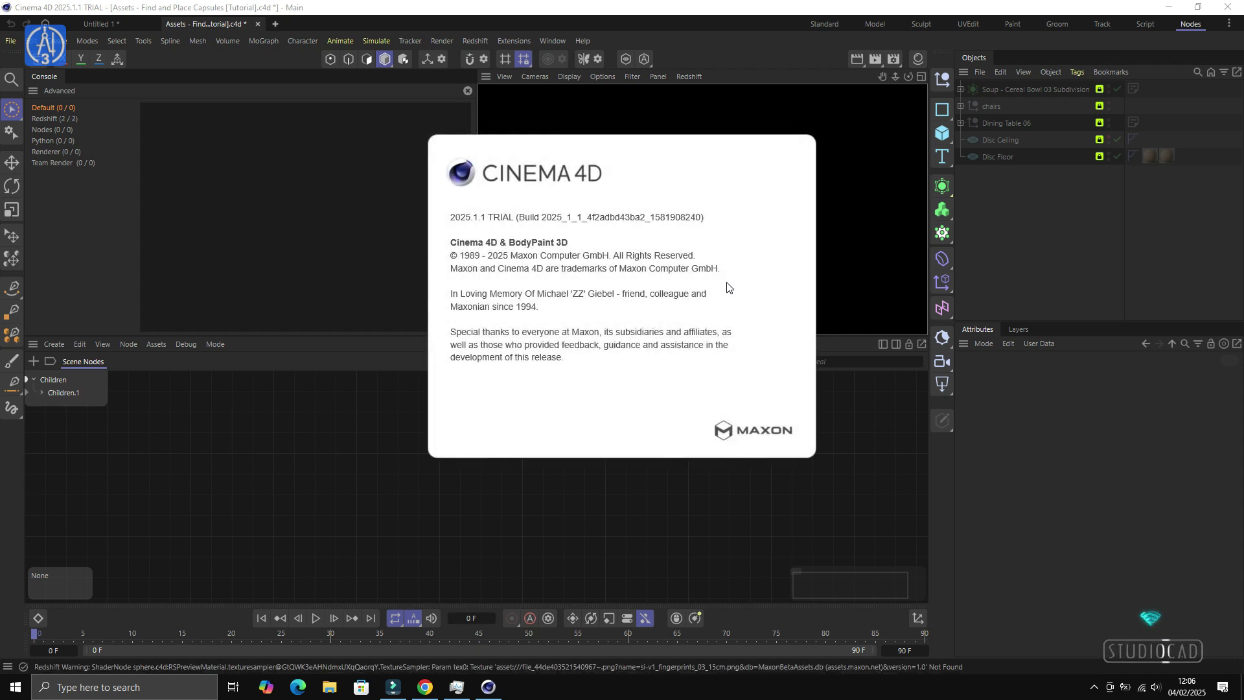
click(785, 298)
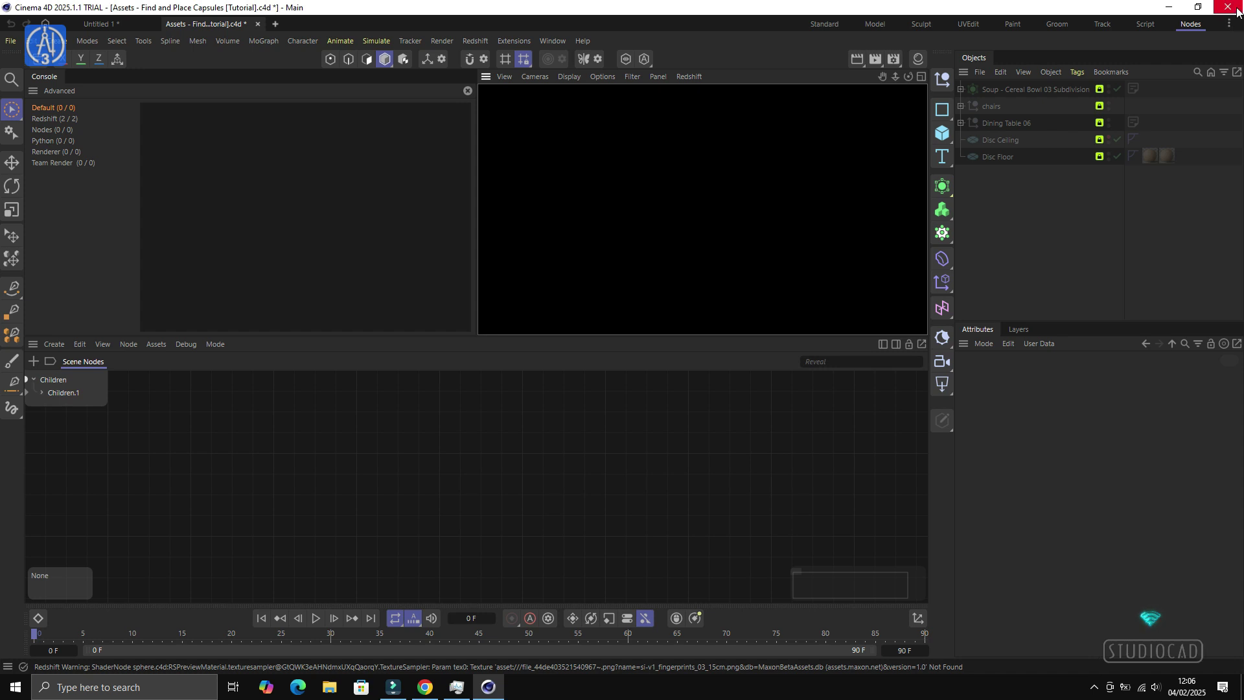
click(1234, 9)
Decline saving both the Assets tutorial scene and Untitled 1 so Cinema 4D closes.
click(661, 393)
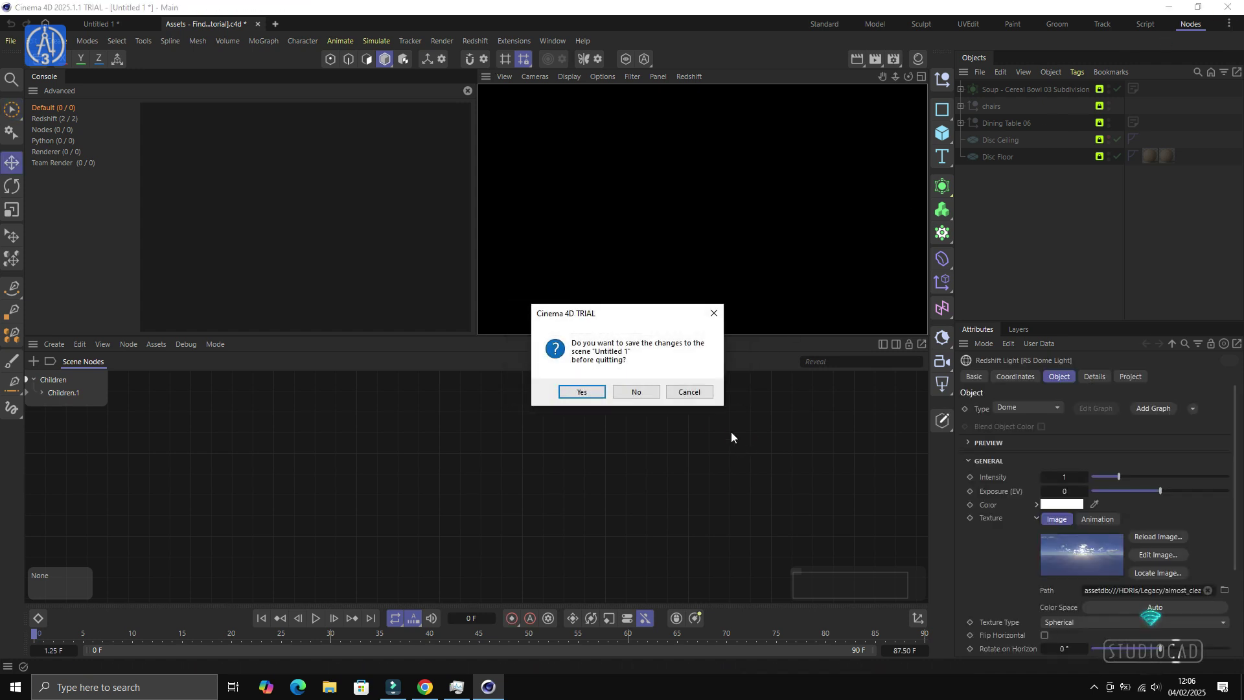
click(638, 392)
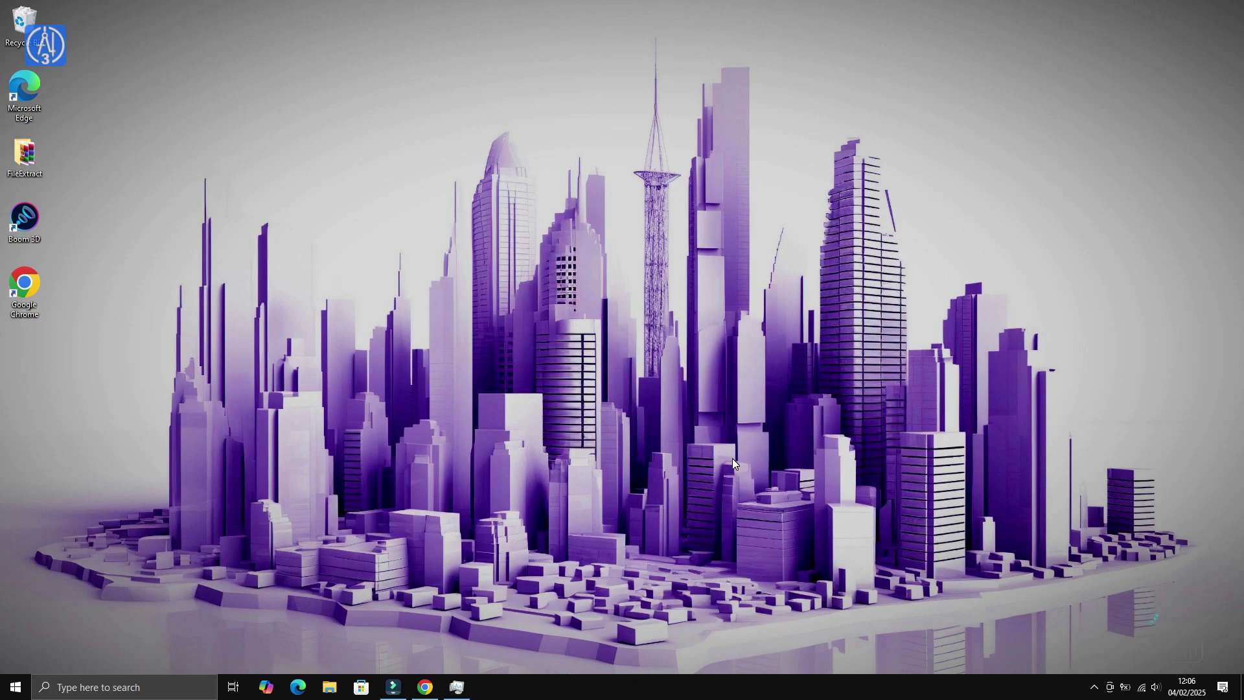